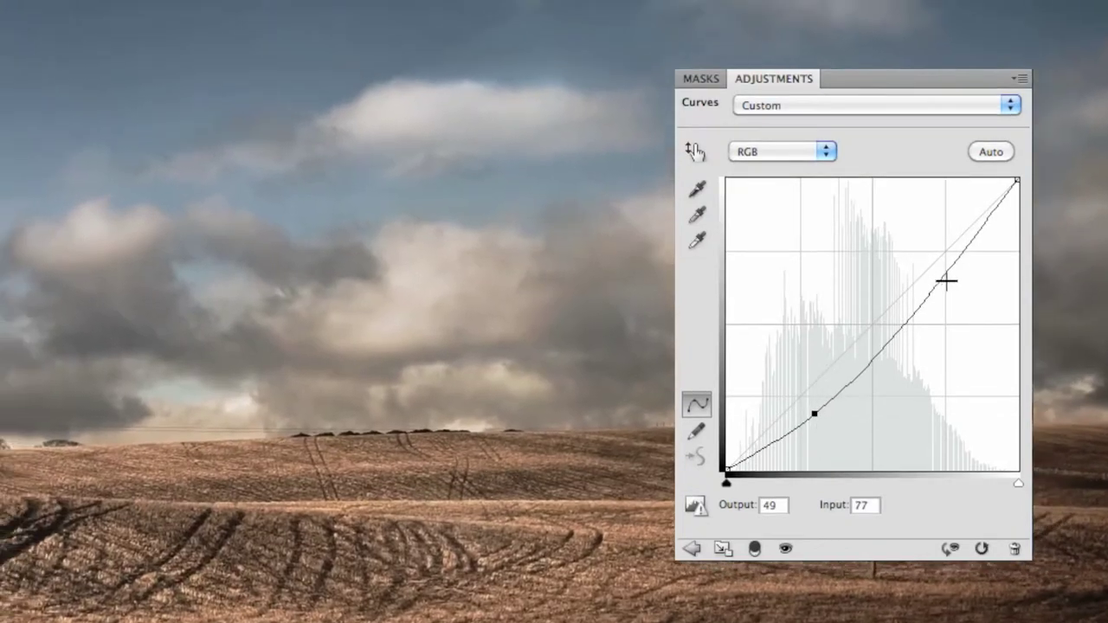
# Bend the RGB curve, dropping a point to Input 76/Output 49 and raising an upper highlight point.
pyautogui.click(946, 277)
pyautogui.moveTo(941, 263); pyautogui.dragTo(928, 245)
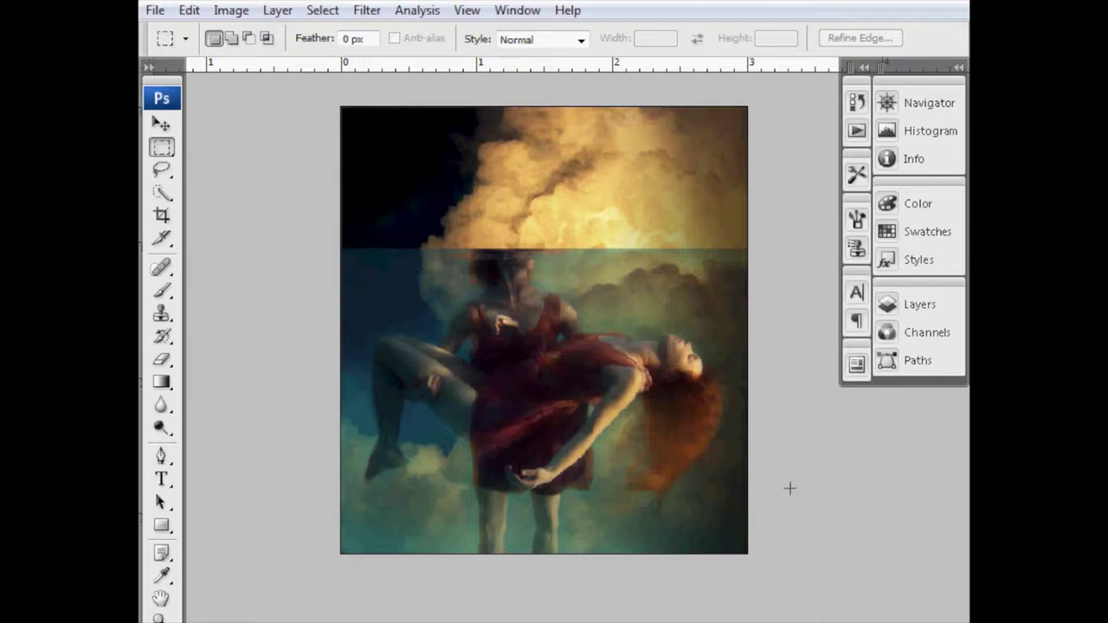
# Add a new empty layer on top and stamp all visible layers into it as Layer 4.
pyautogui.click(897, 312)
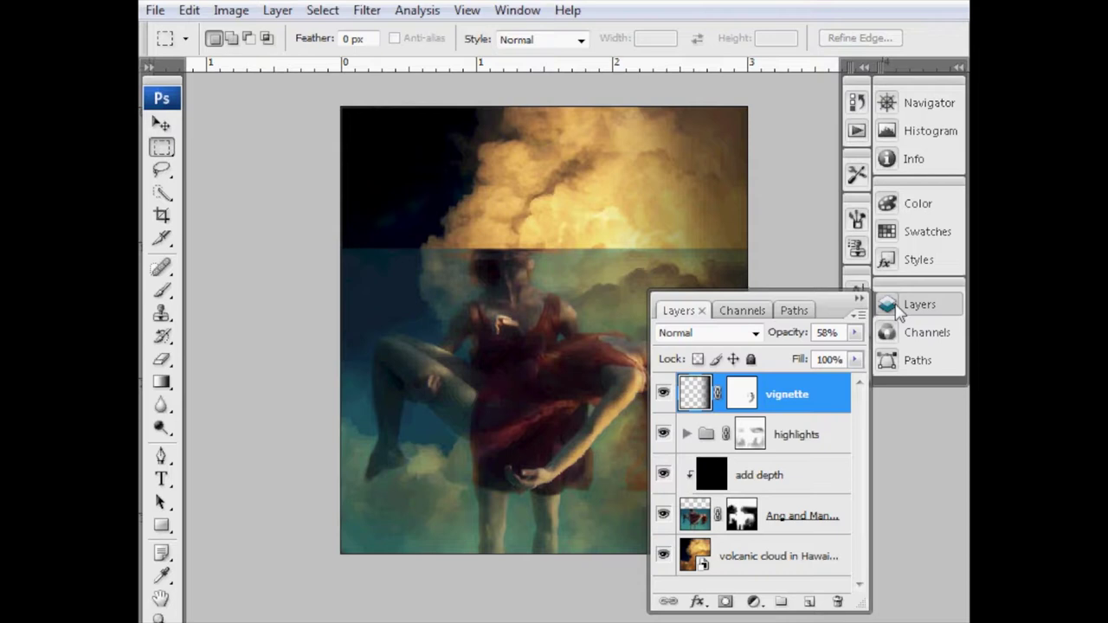
pyautogui.hotkey('ctrl', 'alt', 'shift', 'n')
pyautogui.hotkey('ctrl', 'alt', 'shift', 'e')
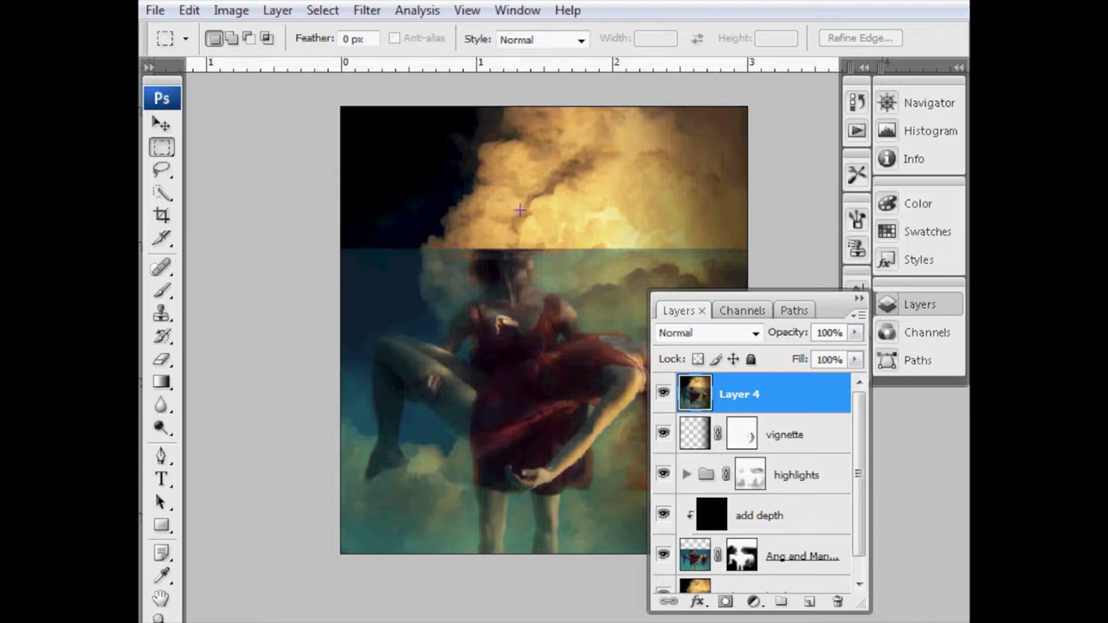
# Toggle Layer 4's visibility off and on twice to compare the image with and without it.
pyautogui.click(663, 394)
pyautogui.click(663, 393)
pyautogui.click(664, 394)
pyautogui.click(663, 393)
# Collapse the Layers panel, then hide and restore the rulers.
pyautogui.click(898, 310)
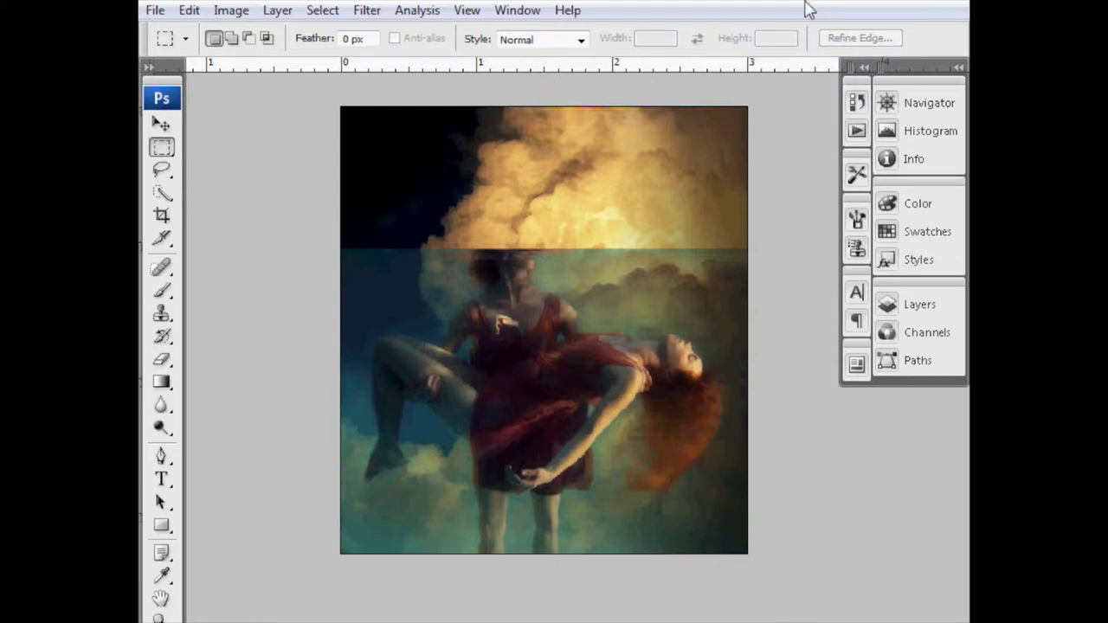
pyautogui.hotkey('ctrl', 'r')
pyautogui.hotkey('ctrl', 'r')
pyautogui.hotkey('ctrl', 'r')
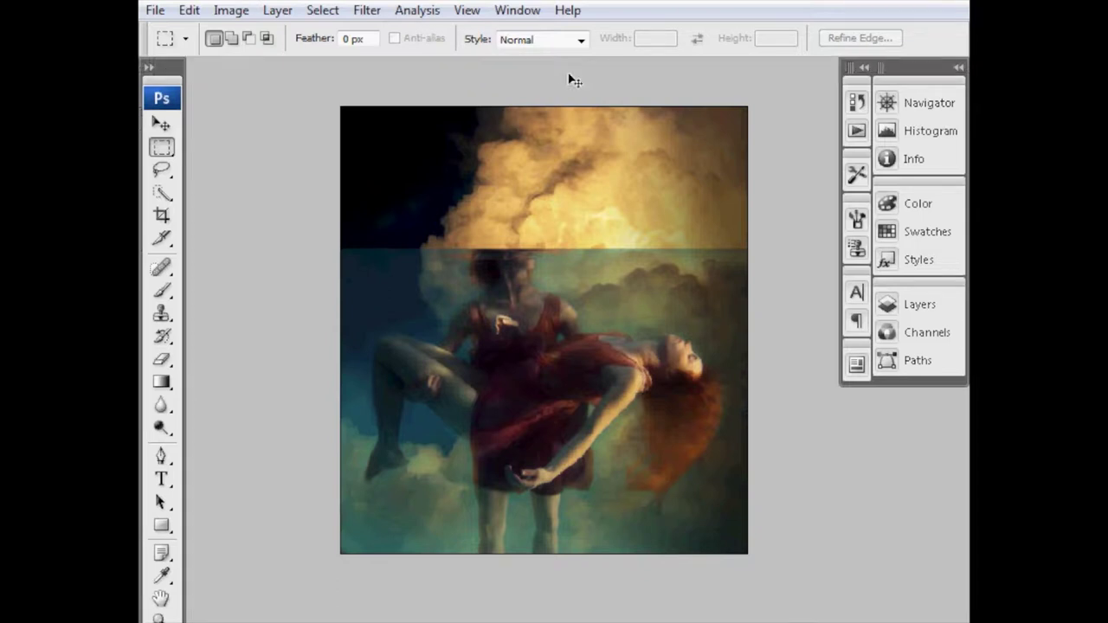
pyautogui.hotkey('ctrl', 'r')
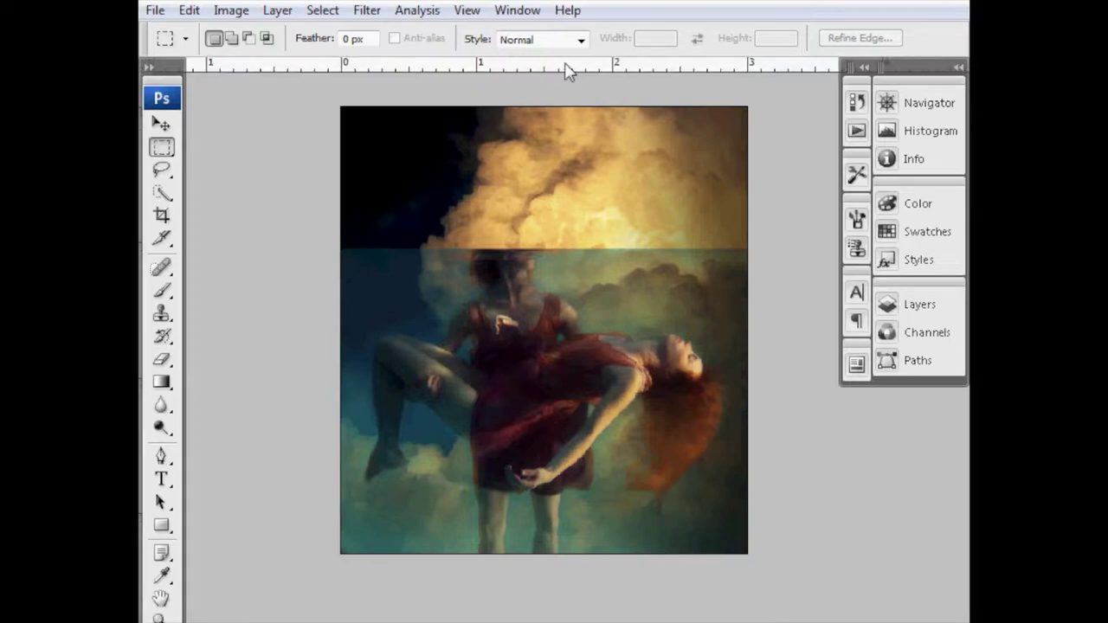
# Place a horizontal guide below the waterline and copy the underwater area beneath it.
pyautogui.moveTo(567, 72); pyautogui.dragTo(606, 274)
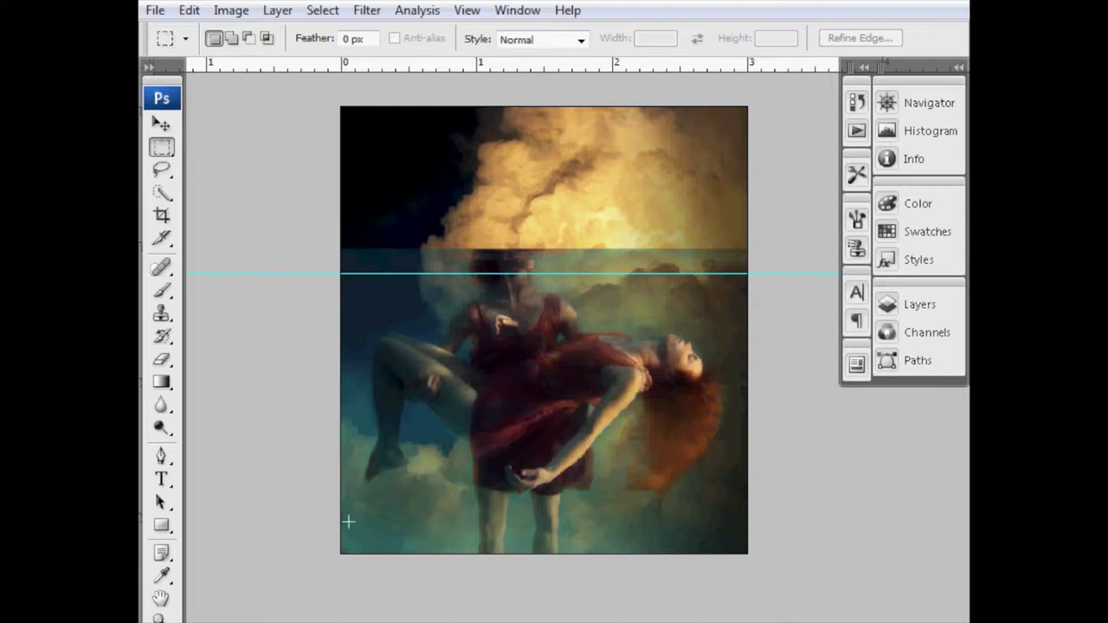
pyautogui.moveTo(349, 564); pyautogui.dragTo(786, 281)
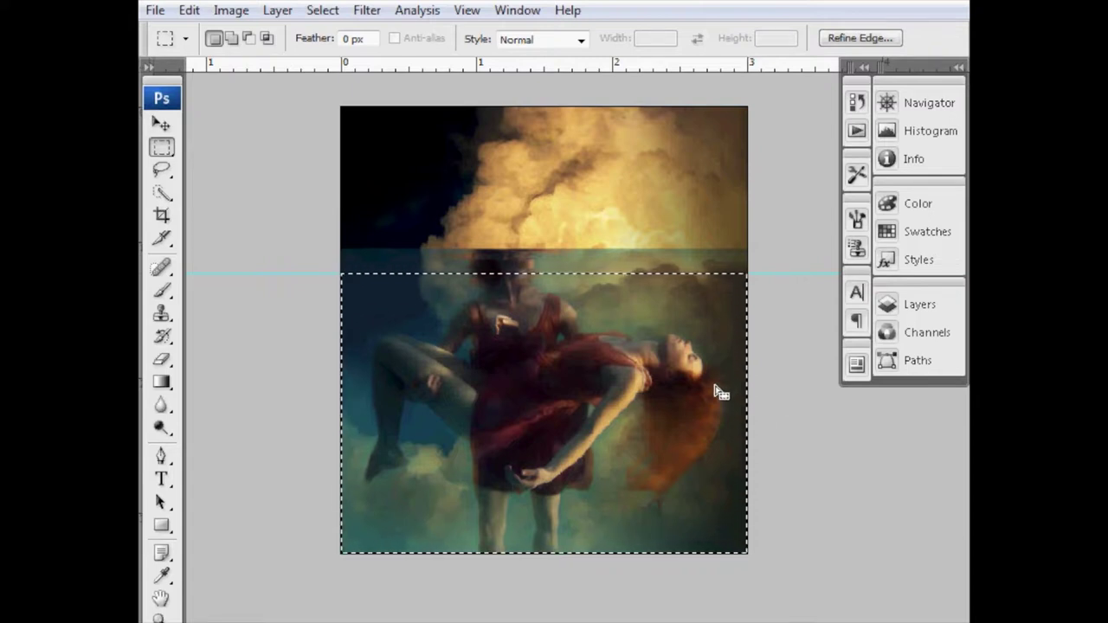
pyautogui.click(202, 11)
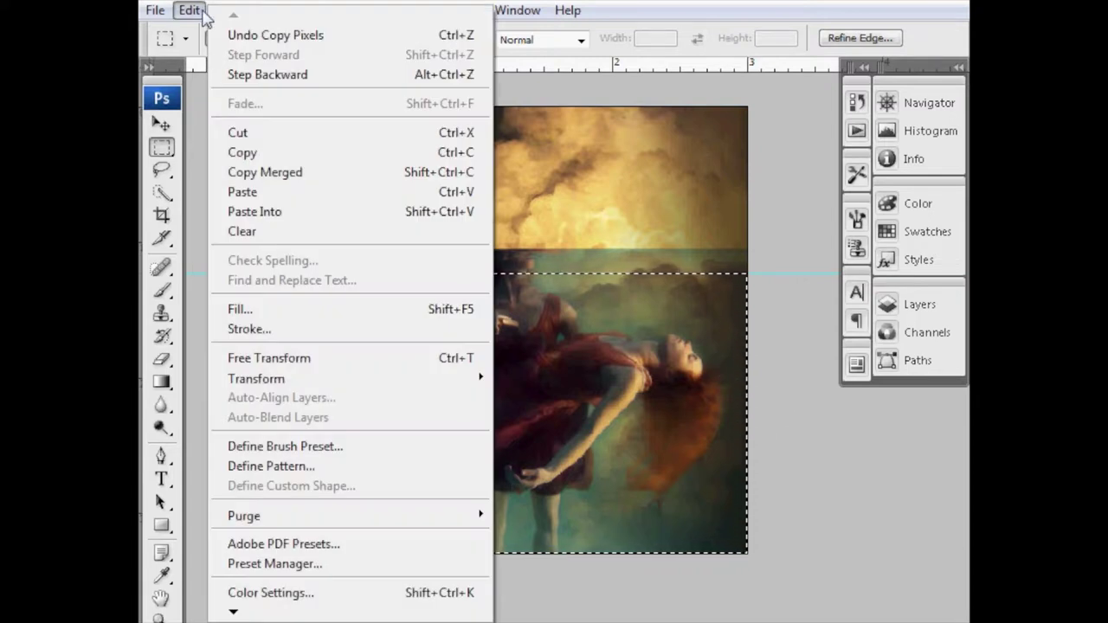
pyautogui.click(239, 158)
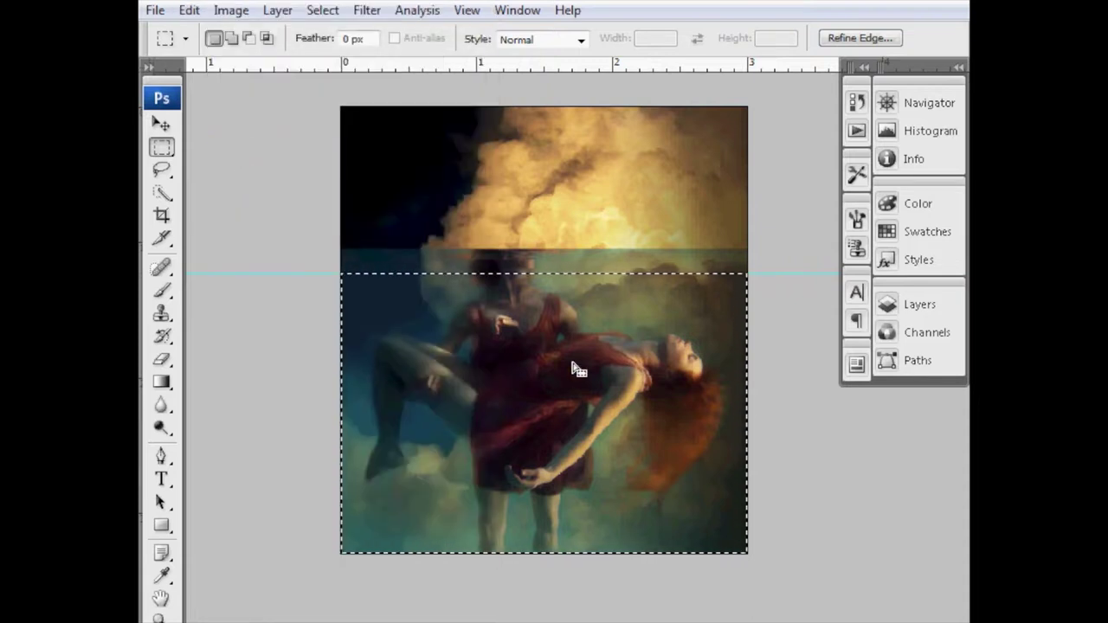
# Paste the copied area as new Layer 5 and confirm it in the Layers panel.
pyautogui.click(909, 306)
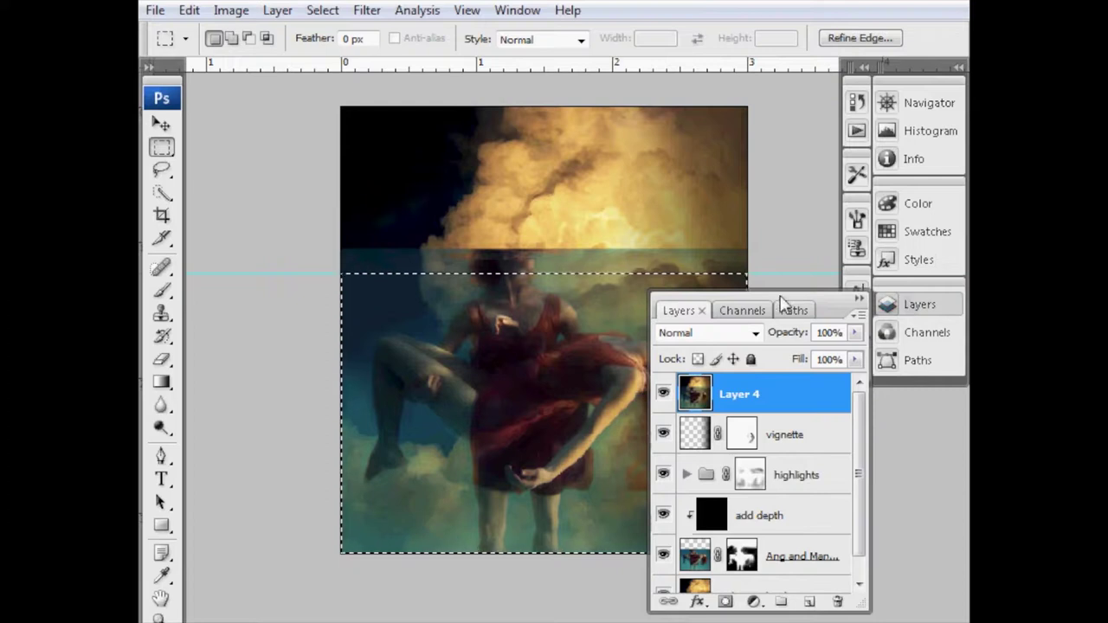
pyautogui.click(890, 303)
pyautogui.hotkey('ctrl', 'd')
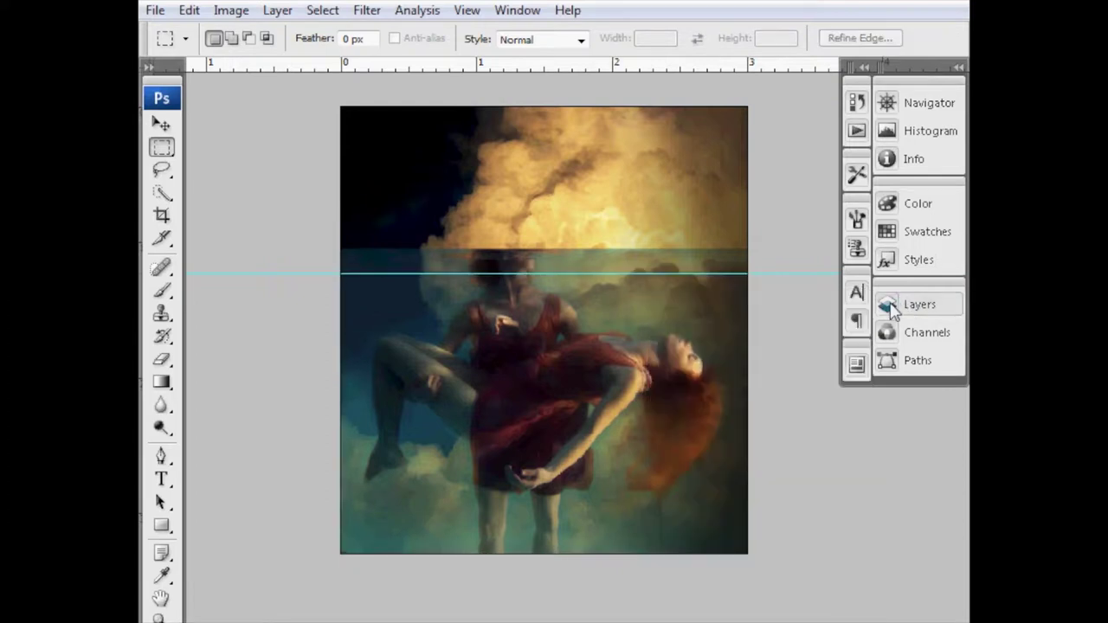
pyautogui.click(909, 303)
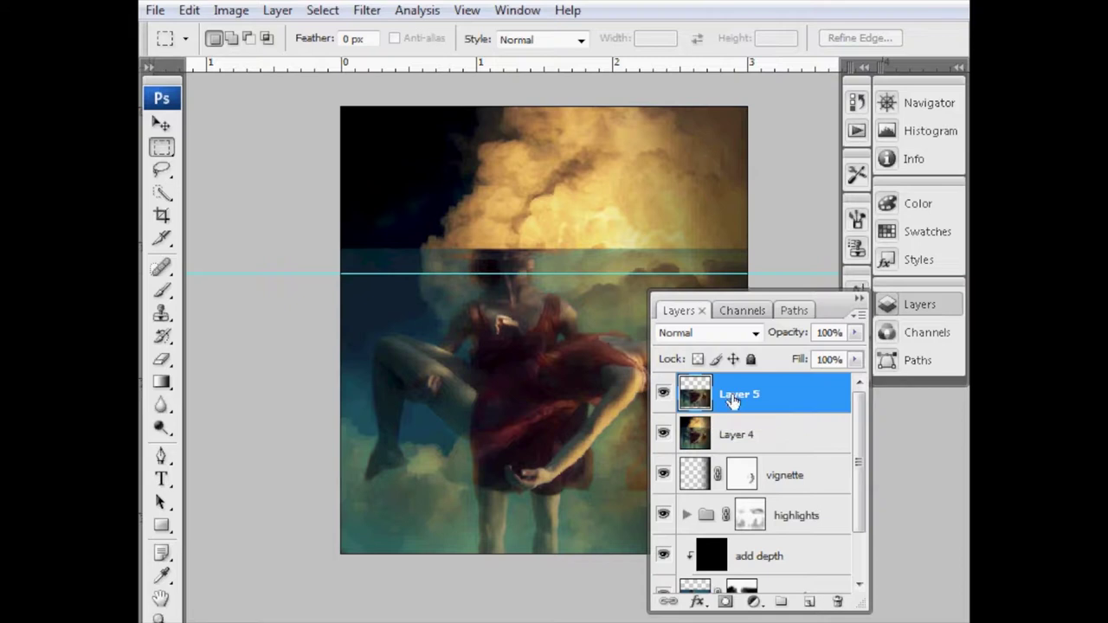
pyautogui.click(916, 310)
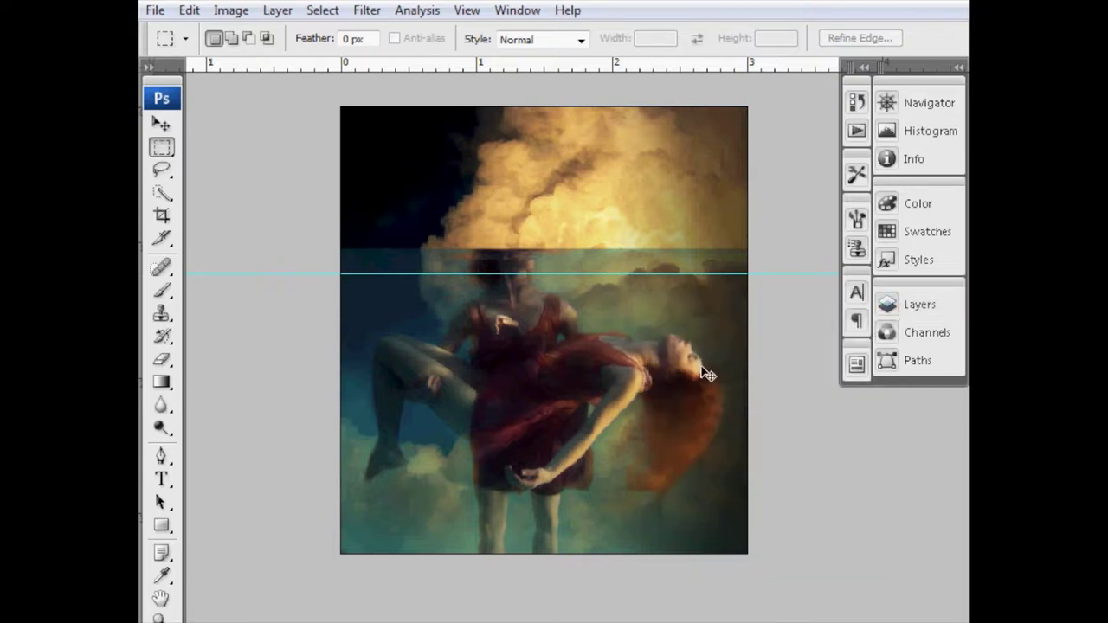
# Flip Layer 5 vertically above the guide and widen it slightly on both sides.
pyautogui.hotkey('ctrl', 't')
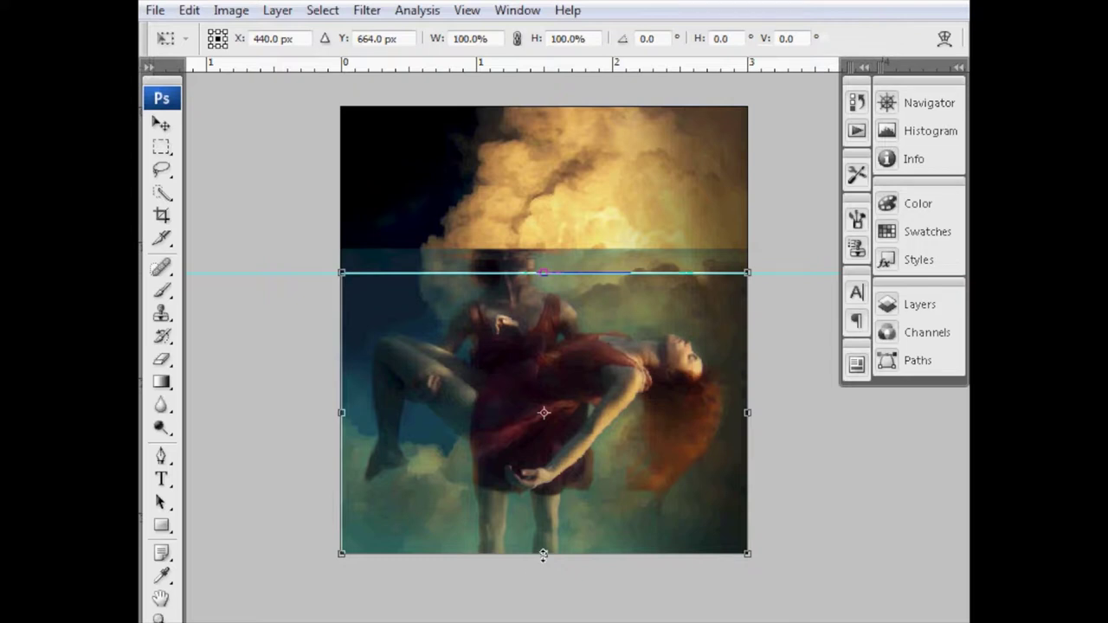
pyautogui.moveTo(544, 554); pyautogui.dragTo(555, 136)
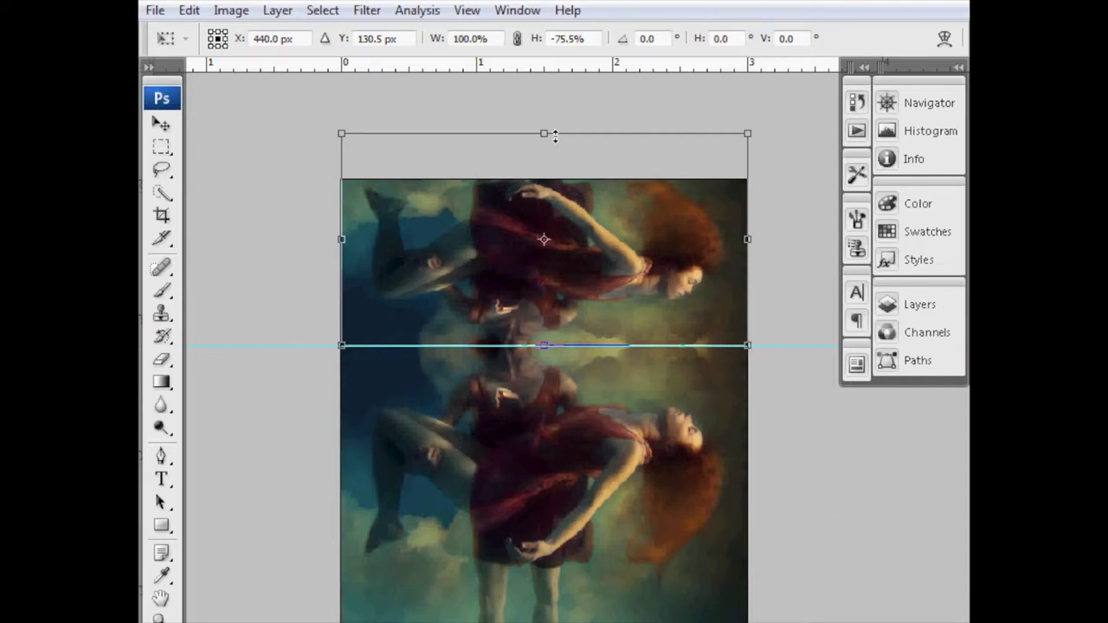
pyautogui.moveTo(555, 136); pyautogui.dragTo(555, 136)
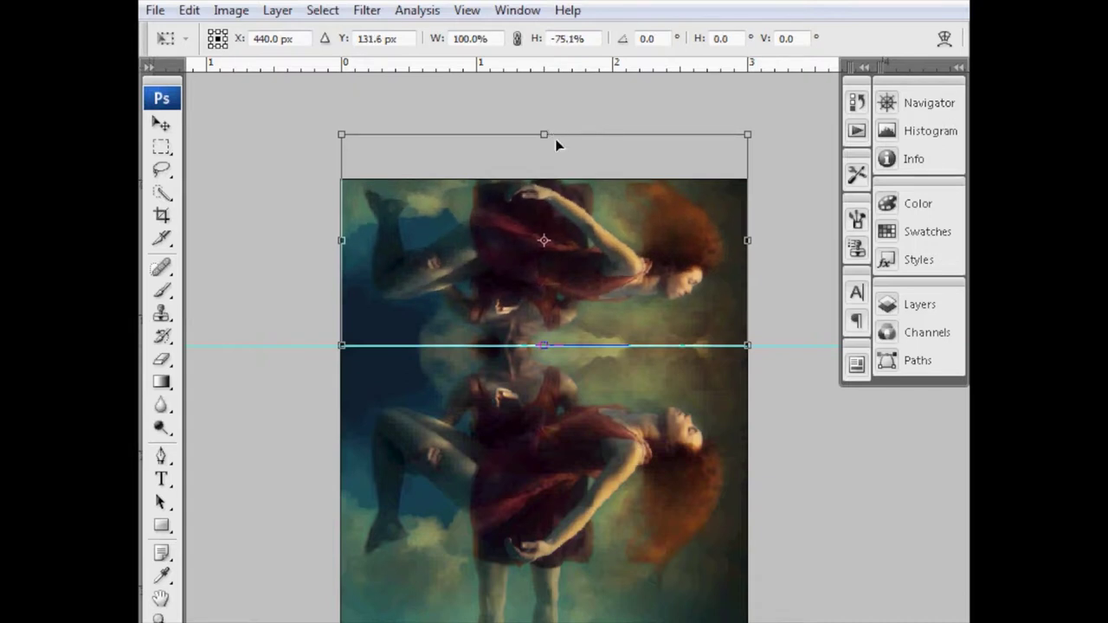
pyautogui.moveTo(748, 241); pyautogui.dragTo(766, 247)
pyautogui.moveTo(340, 241); pyautogui.dragTo(325, 239)
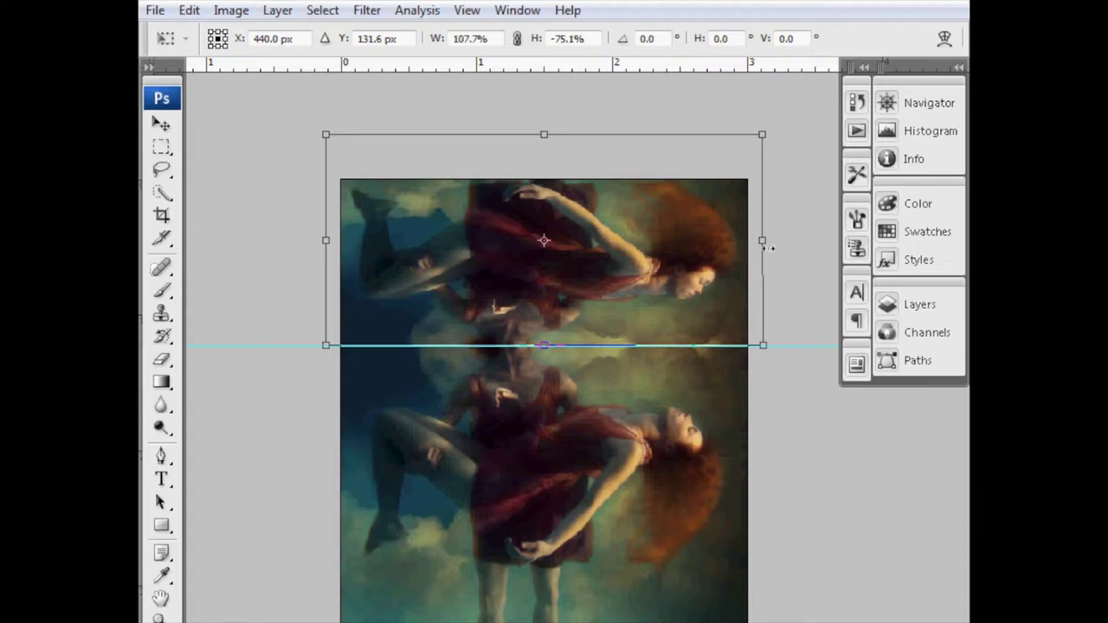
pyautogui.press('Return')
pyautogui.press('m')
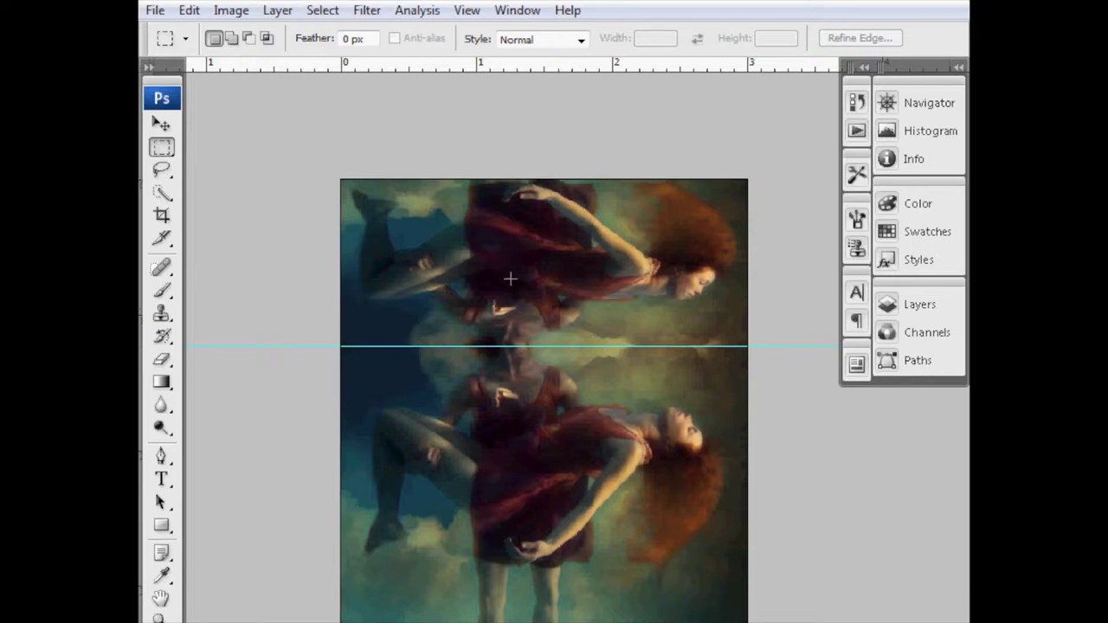
# Apply a Gaussian Blur with a 1.6-pixel radius to the flipped reflection.
pyautogui.click(367, 11)
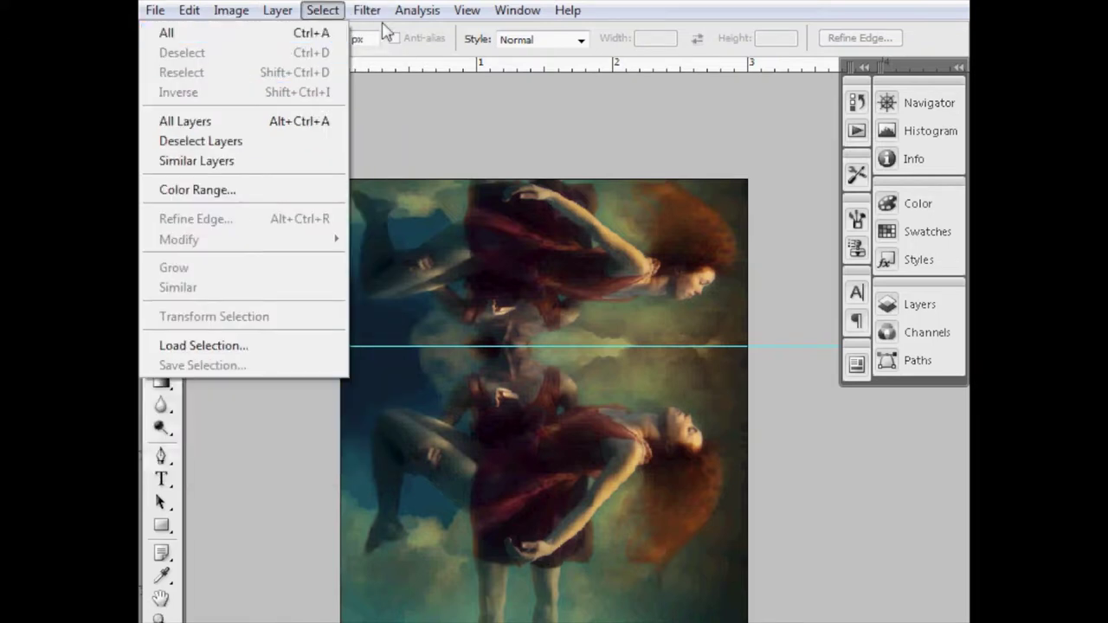
pyautogui.moveTo(329, 222)
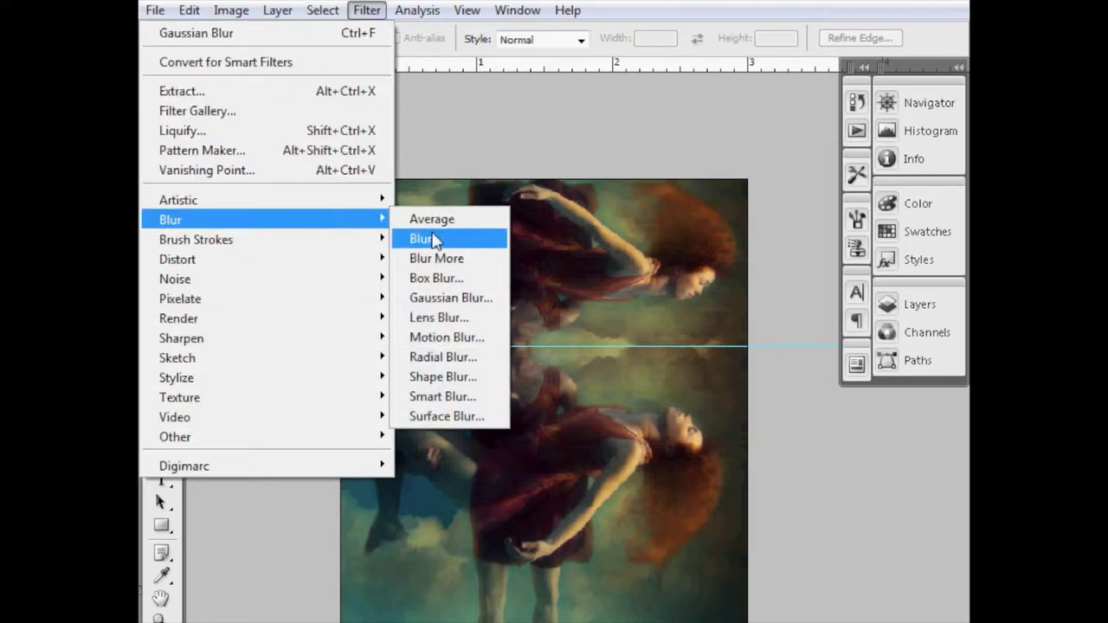
pyautogui.click(433, 298)
pyautogui.moveTo(472, 215); pyautogui.dragTo(470, 182)
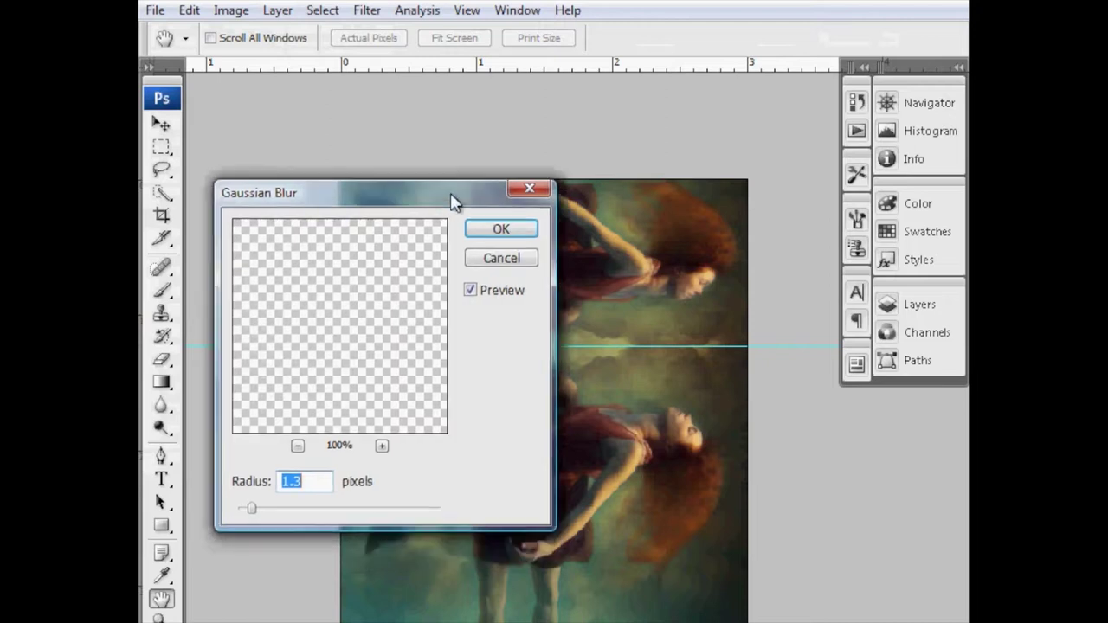
pyautogui.moveTo(354, 251); pyautogui.dragTo(339, 358)
pyautogui.moveTo(252, 503)
pyautogui.mouseDown()
pyautogui.moveTo(280, 509)
pyautogui.moveTo(271, 509)
pyautogui.mouseUp()
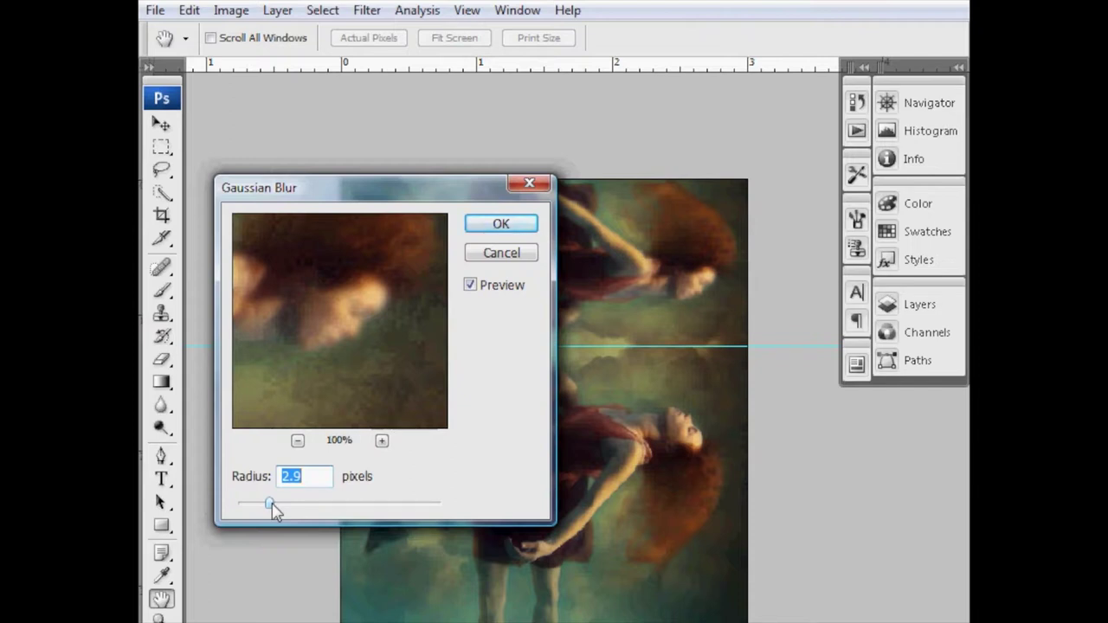
pyautogui.moveTo(271, 511); pyautogui.dragTo(258, 509)
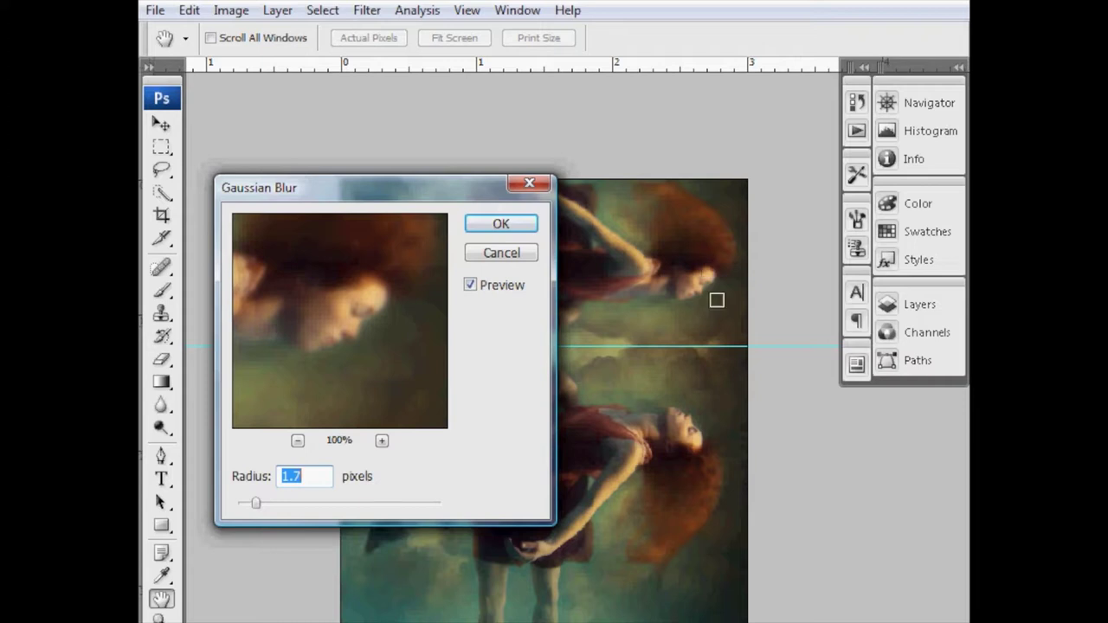
pyautogui.moveTo(344, 310); pyautogui.dragTo(346, 338)
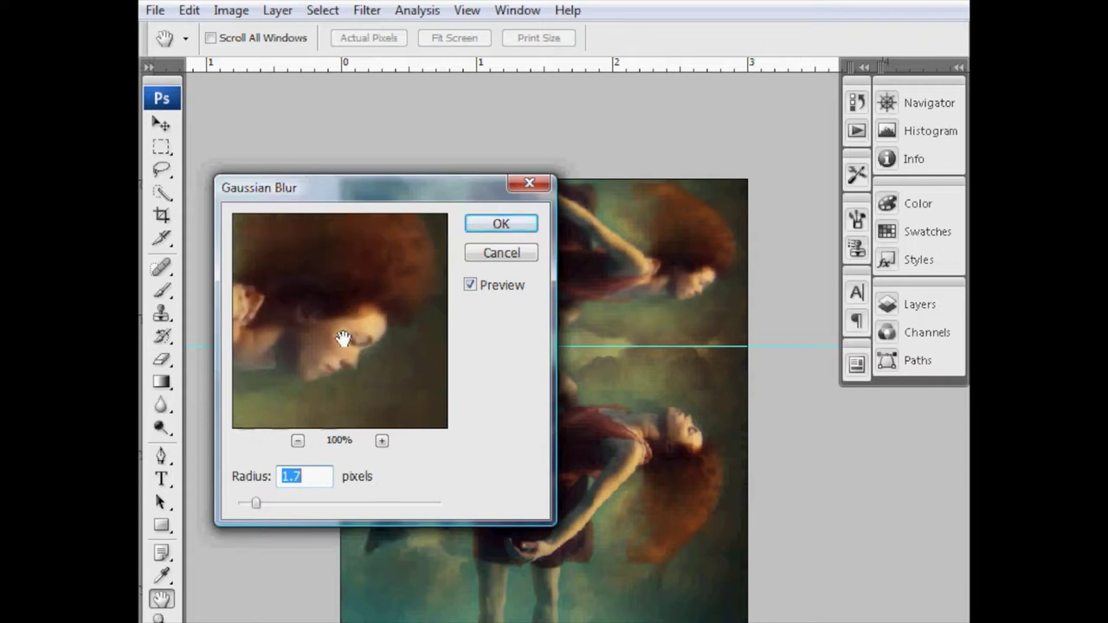
pyautogui.moveTo(258, 504); pyautogui.dragTo(255, 503)
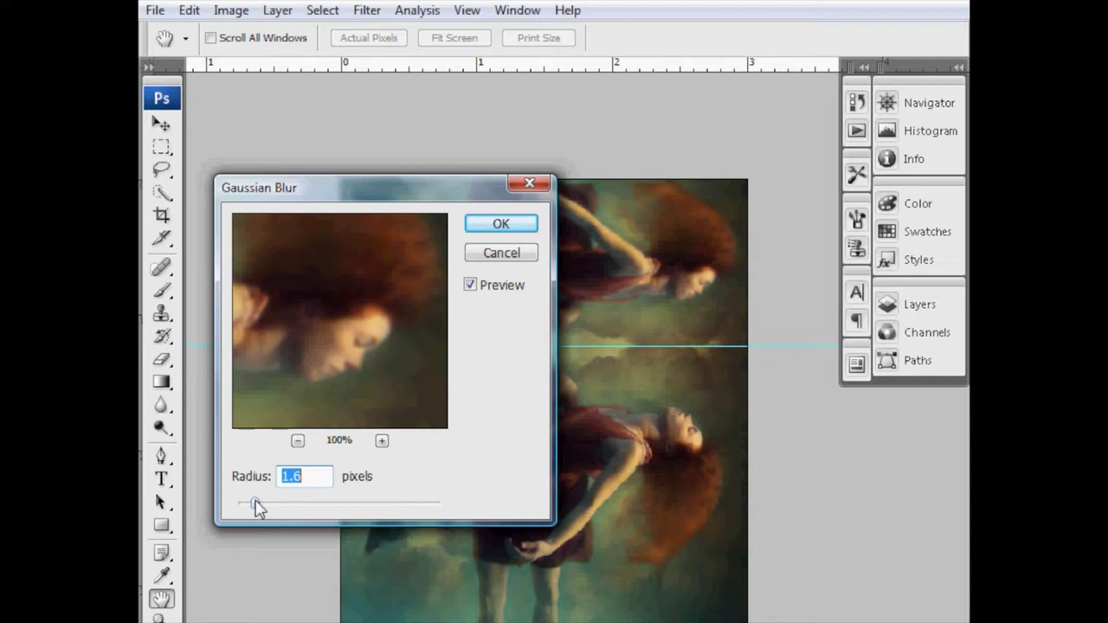
pyautogui.click(502, 224)
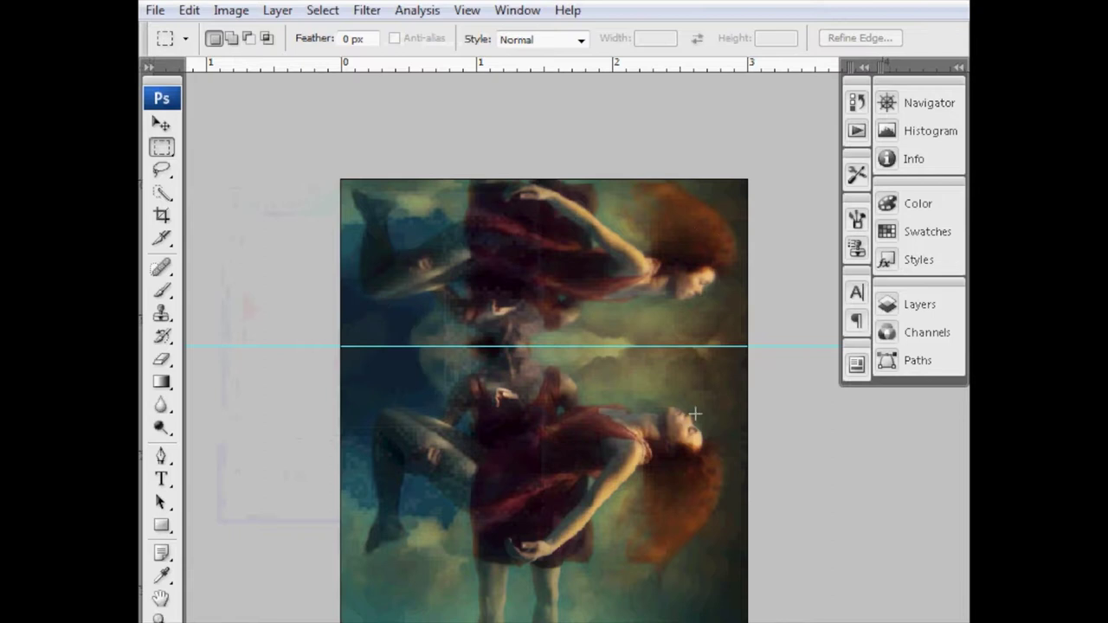
# Select the lower half of Layer 4 below the guide and copy it.
pyautogui.scroll(-2, 655, 421)
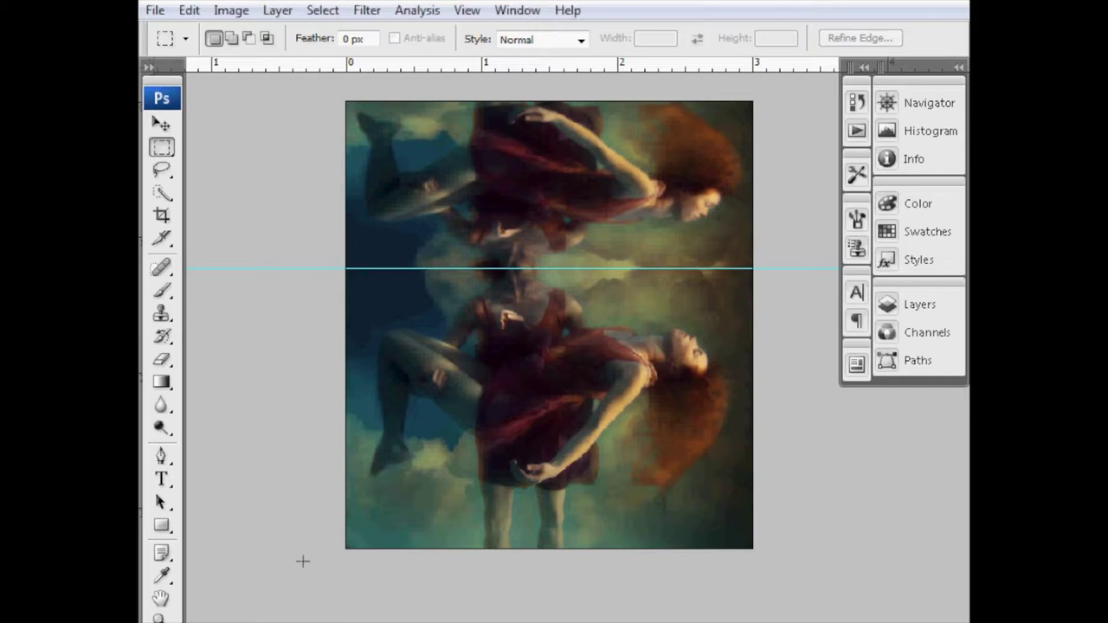
pyautogui.click(918, 304)
pyautogui.click(740, 438)
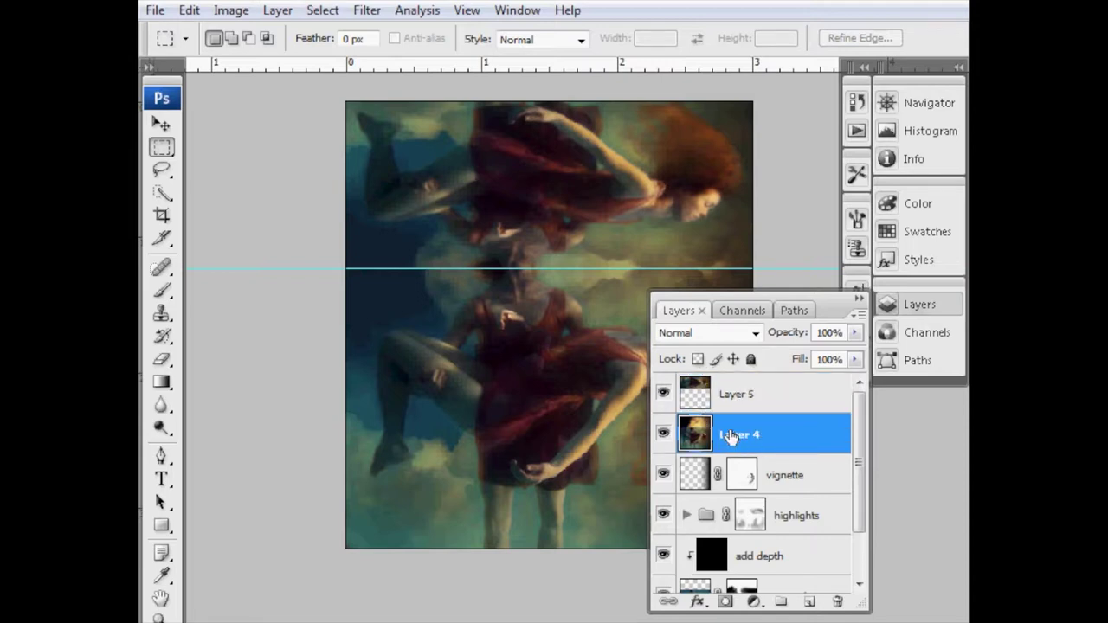
pyautogui.click(919, 307)
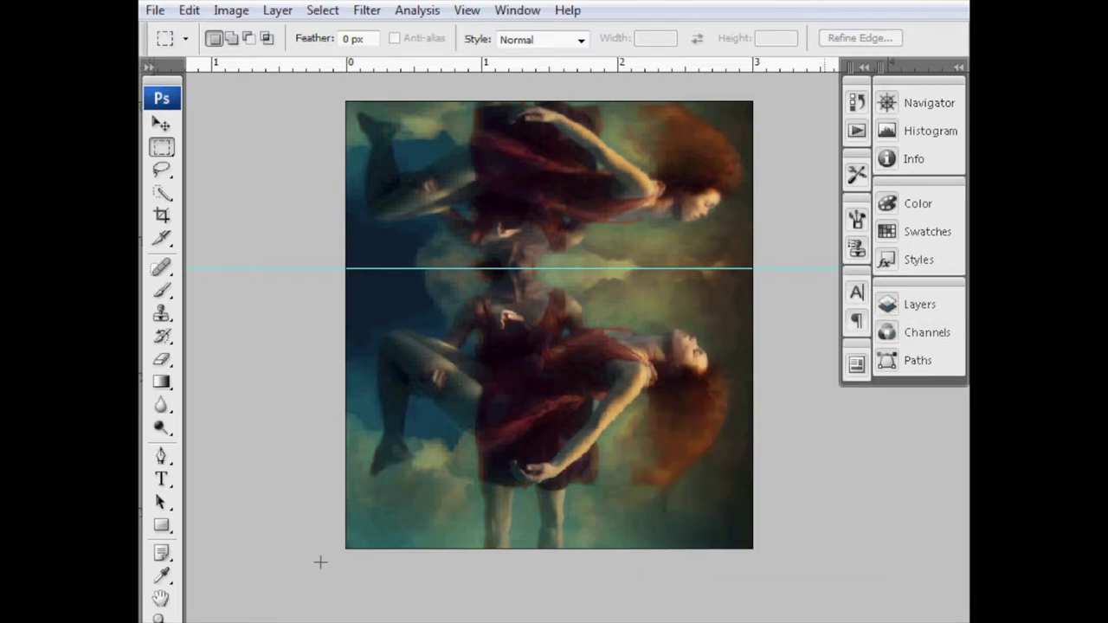
pyautogui.moveTo(515, 475); pyautogui.dragTo(774, 271)
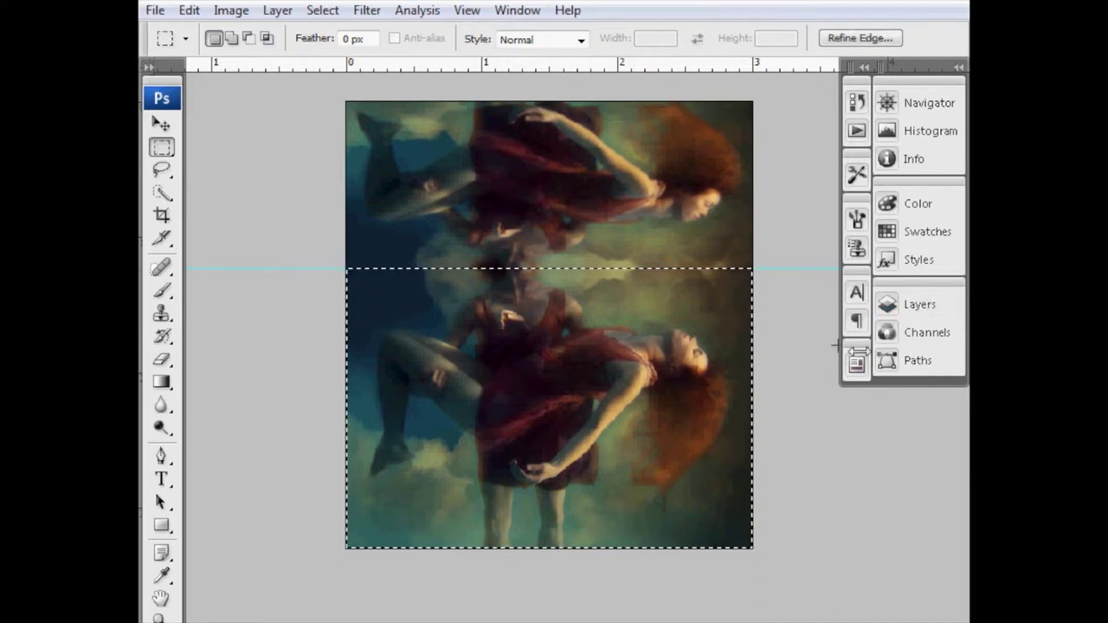
pyautogui.click(922, 307)
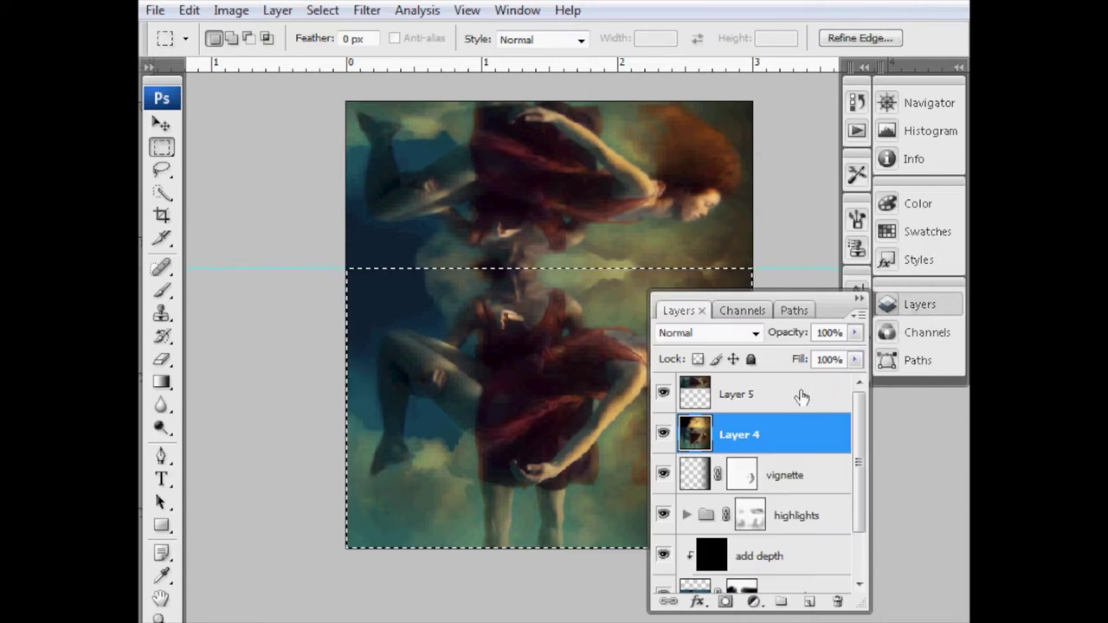
pyautogui.click(918, 305)
pyautogui.click(190, 10)
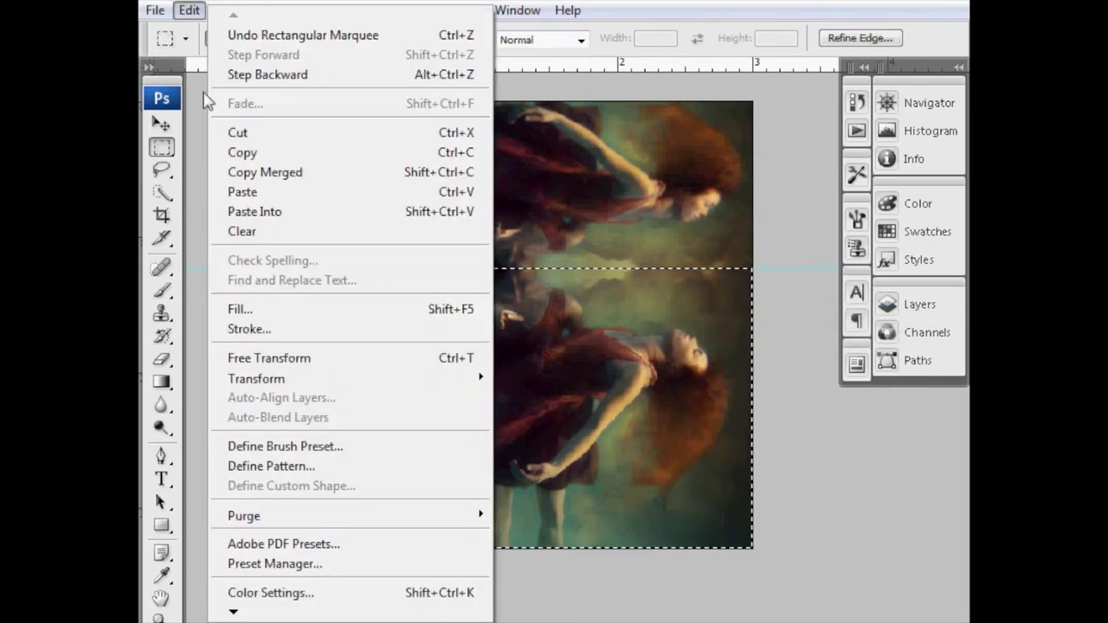
pyautogui.click(274, 159)
# Paste the copy above Layer 5 as new Layer 6 and put it into Free Transform.
pyautogui.click(931, 310)
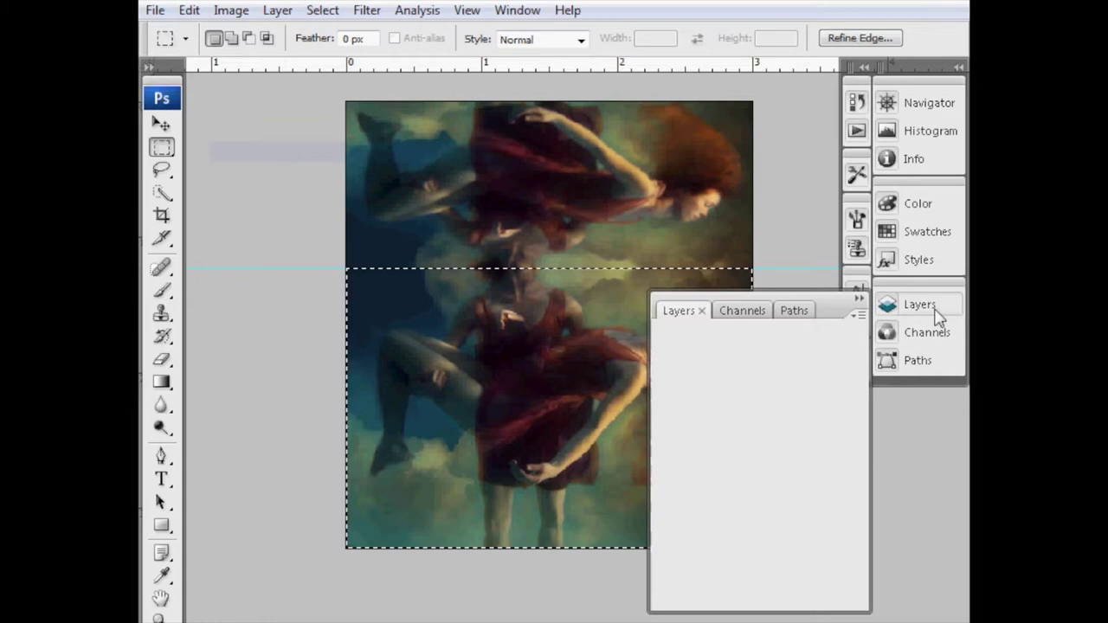
pyautogui.click(760, 396)
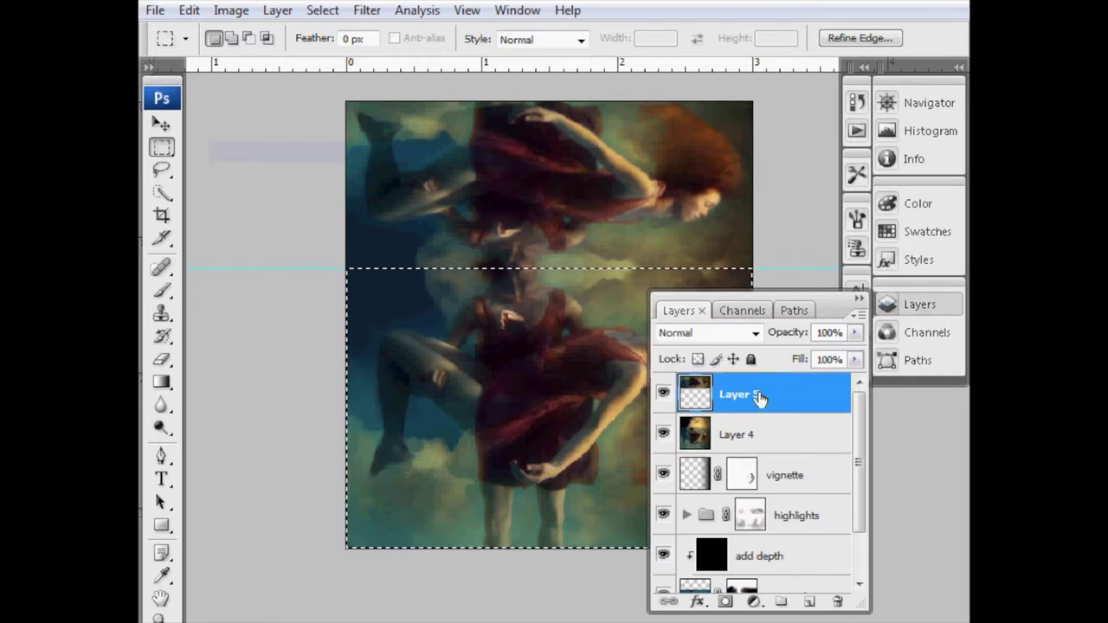
pyautogui.click(904, 304)
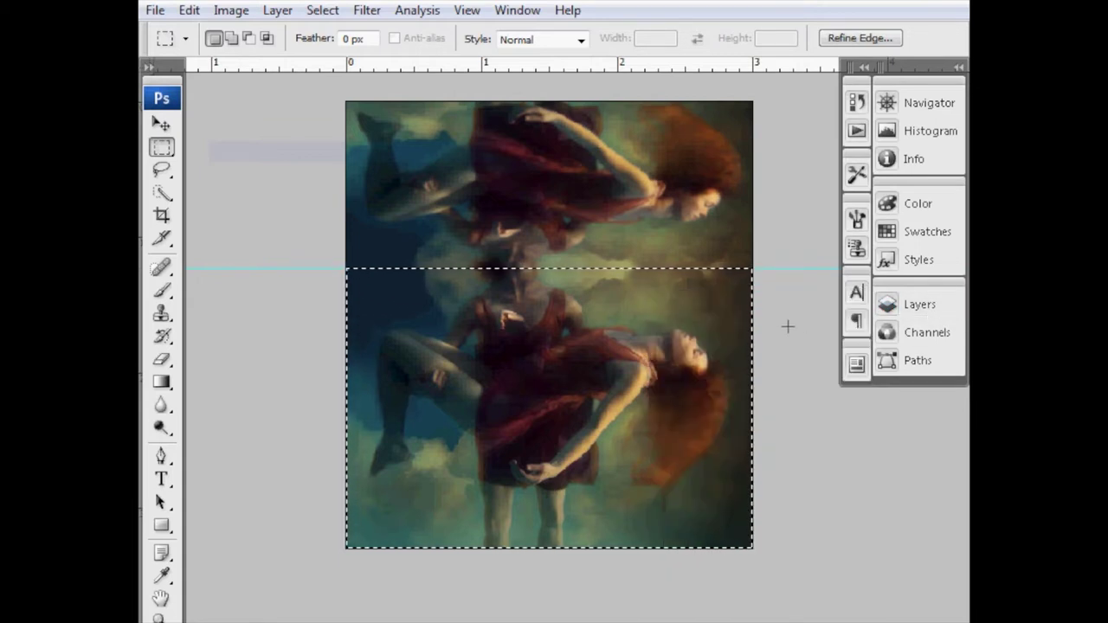
pyautogui.click(189, 10)
pyautogui.click(244, 191)
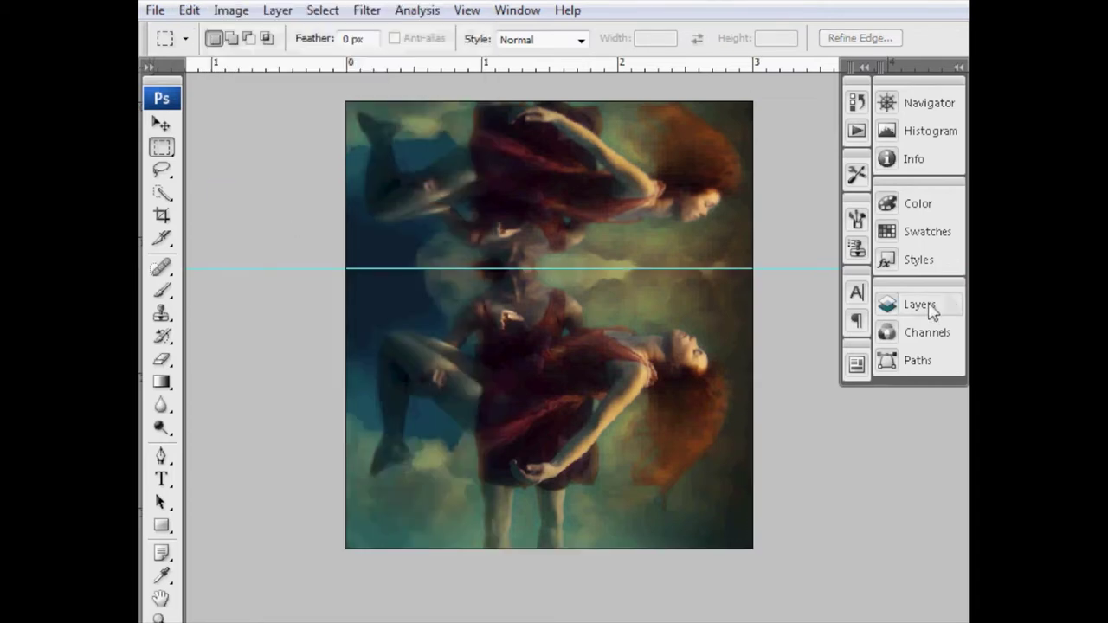
pyautogui.click(931, 308)
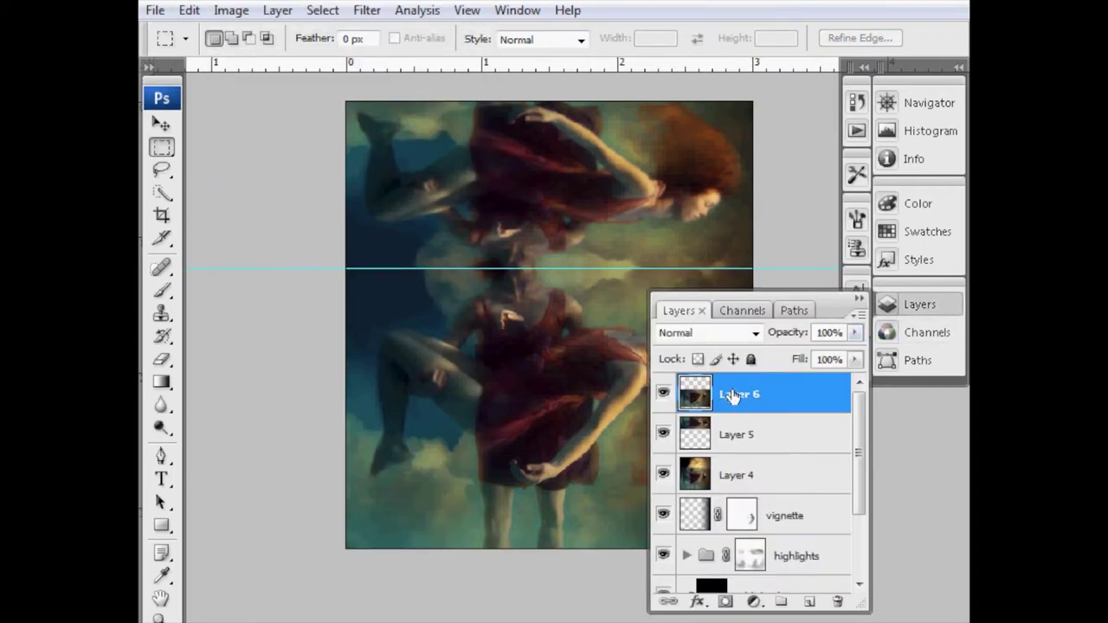
pyautogui.click(918, 305)
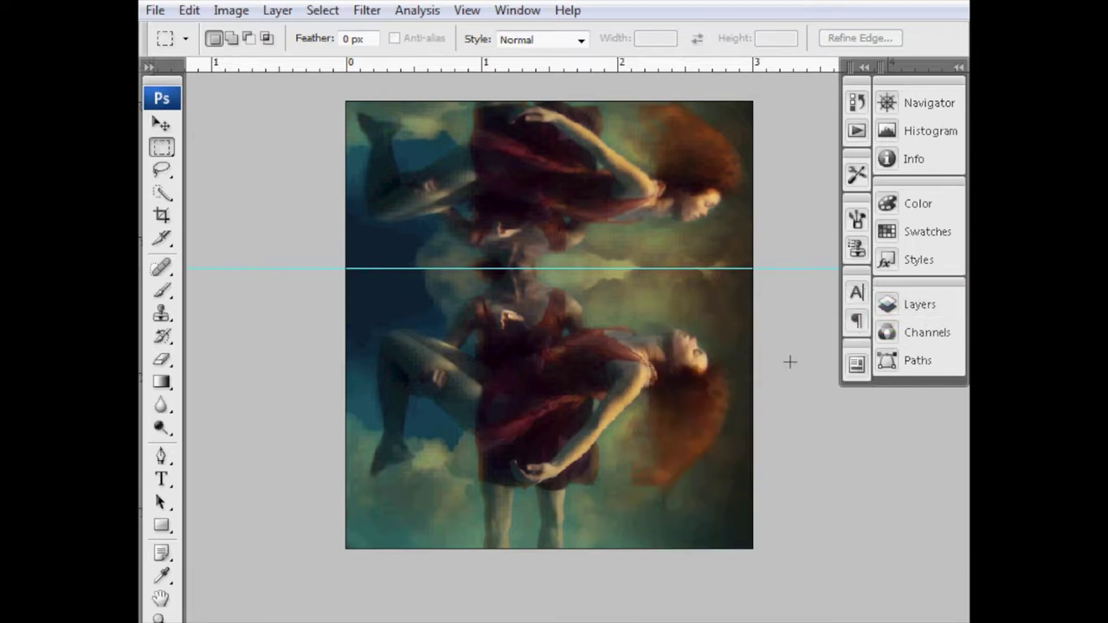
pyautogui.hotkey('ctrl', 't')
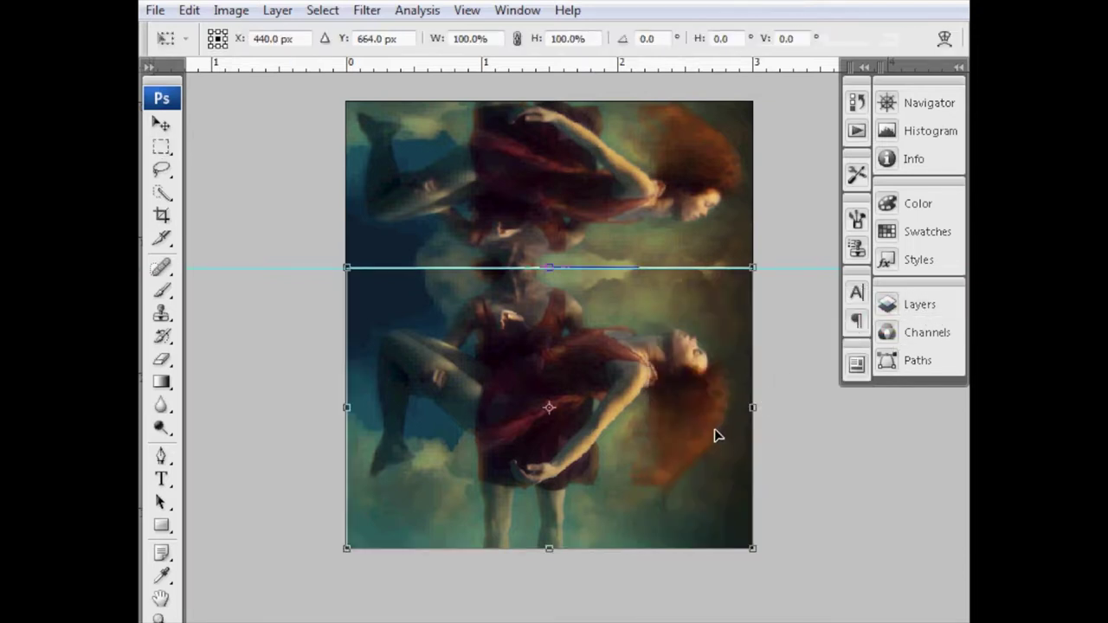
# Flip Layer 6 upside down above the guide at about 103.6% height and commit.
pyautogui.moveTo(550, 547); pyautogui.dragTo(528, 111)
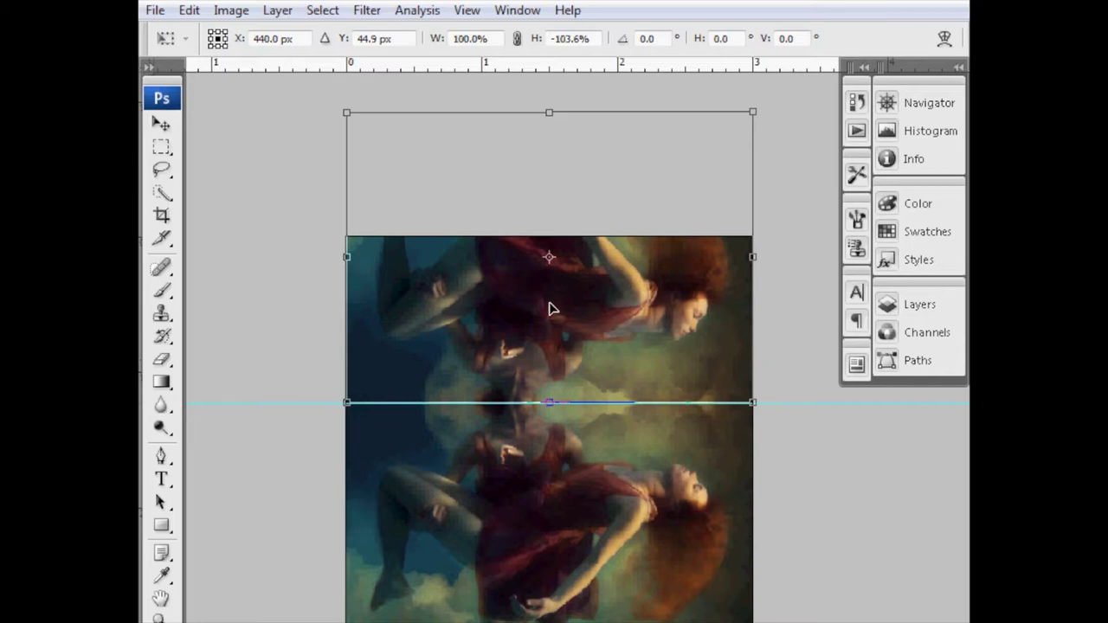
pyautogui.press('Return')
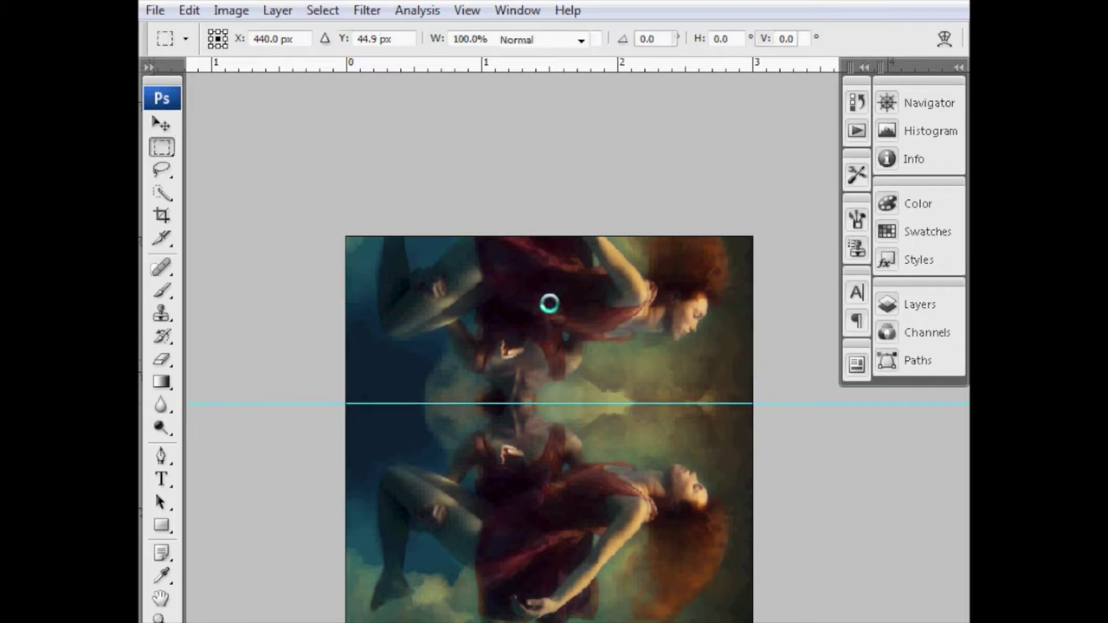
pyautogui.press('m')
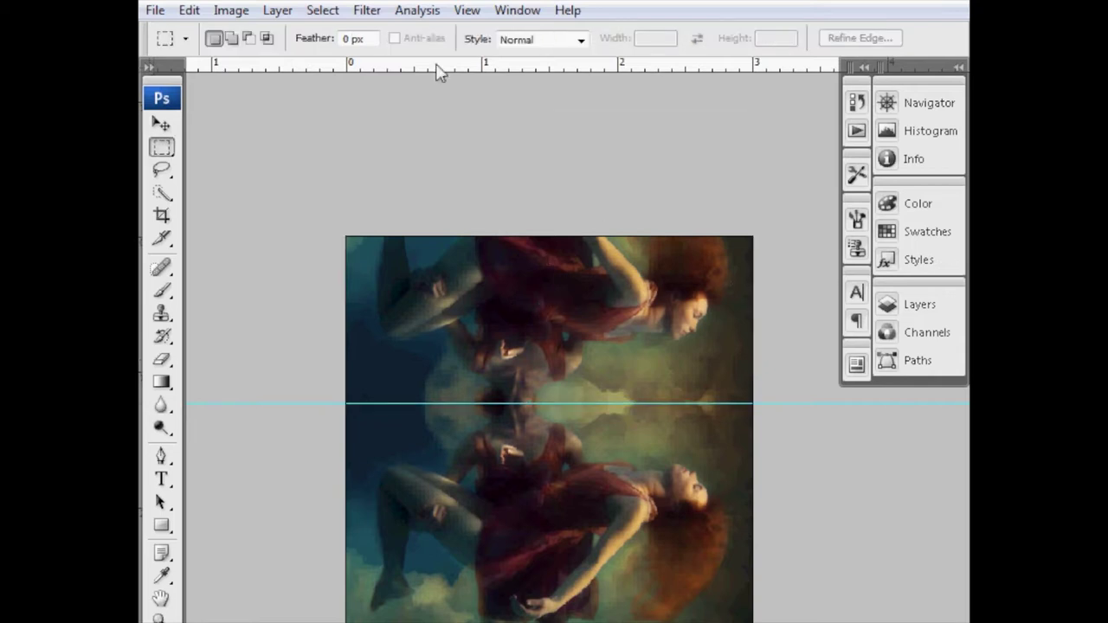
# Open Liquify on the flipped layer, lower brush pressure to 76, and maximize the workspace.
pyautogui.click(366, 10)
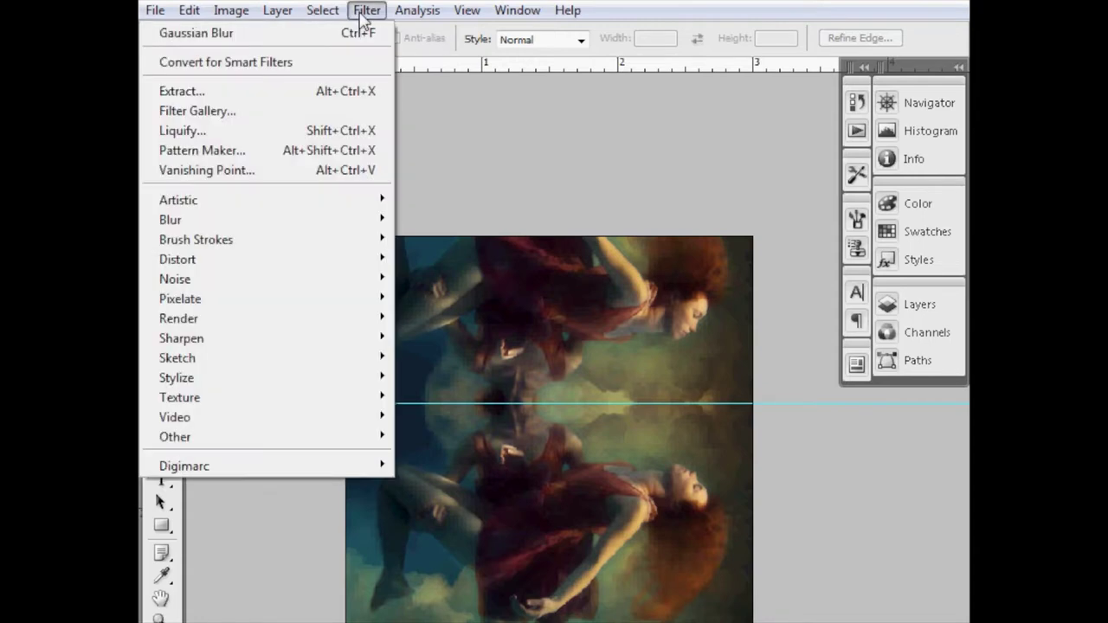
pyautogui.click(276, 131)
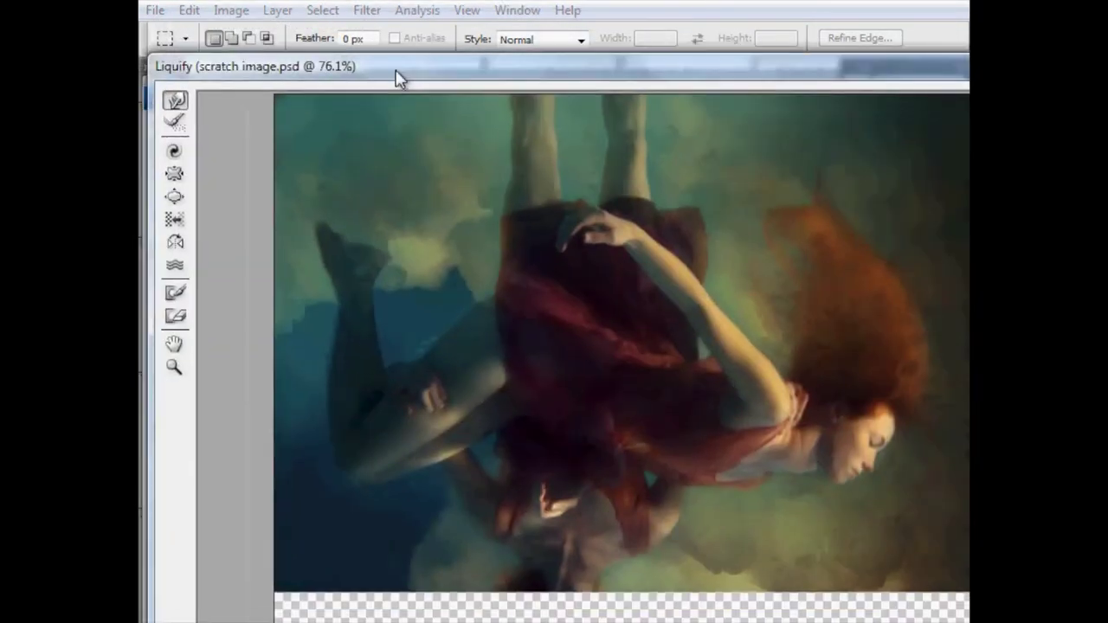
pyautogui.moveTo(396, 75)
pyautogui.mouseDown()
pyautogui.moveTo(234, 5)
pyautogui.moveTo(396, 52)
pyautogui.mouseUp()
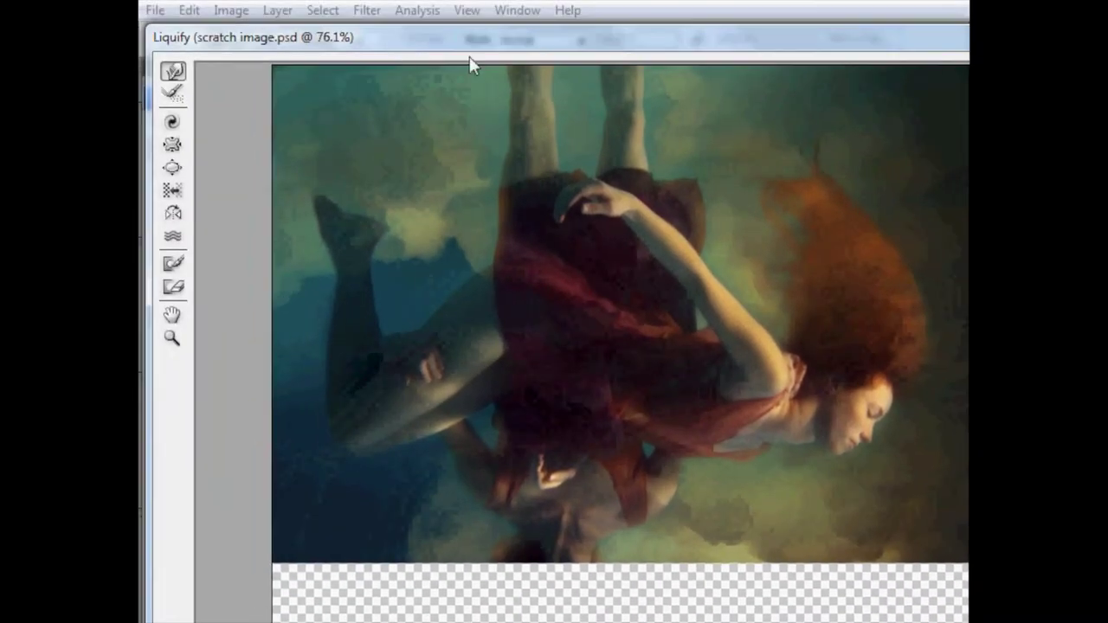
pyautogui.moveTo(501, 59)
pyautogui.mouseDown()
pyautogui.moveTo(519, 50)
pyautogui.moveTo(496, 21)
pyautogui.mouseUp()
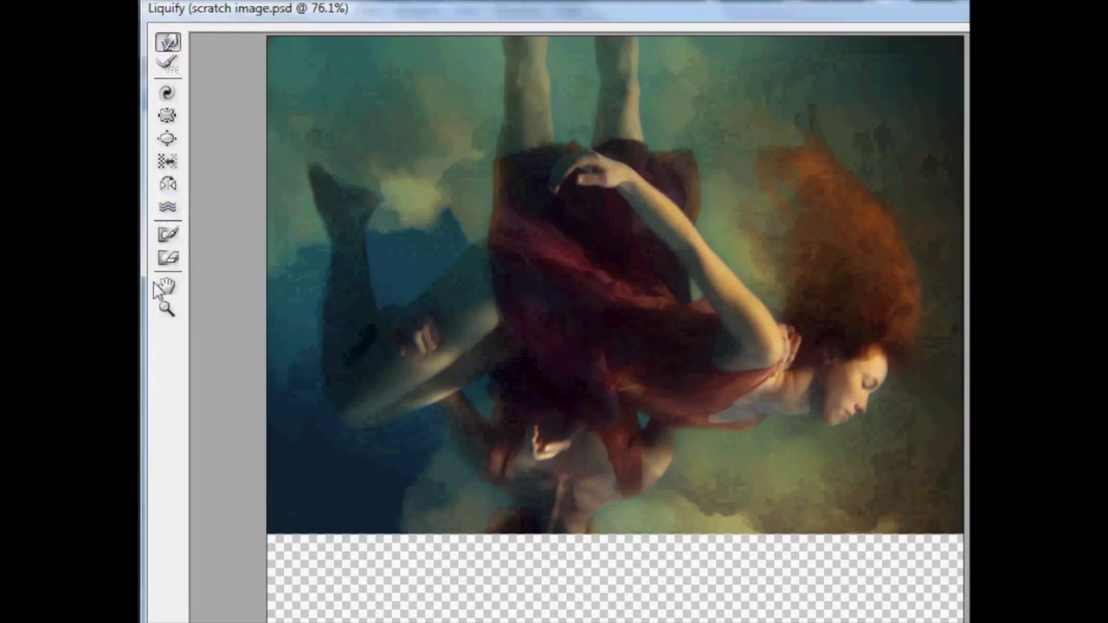
pyautogui.moveTo(679, 22); pyautogui.dragTo(308, 16)
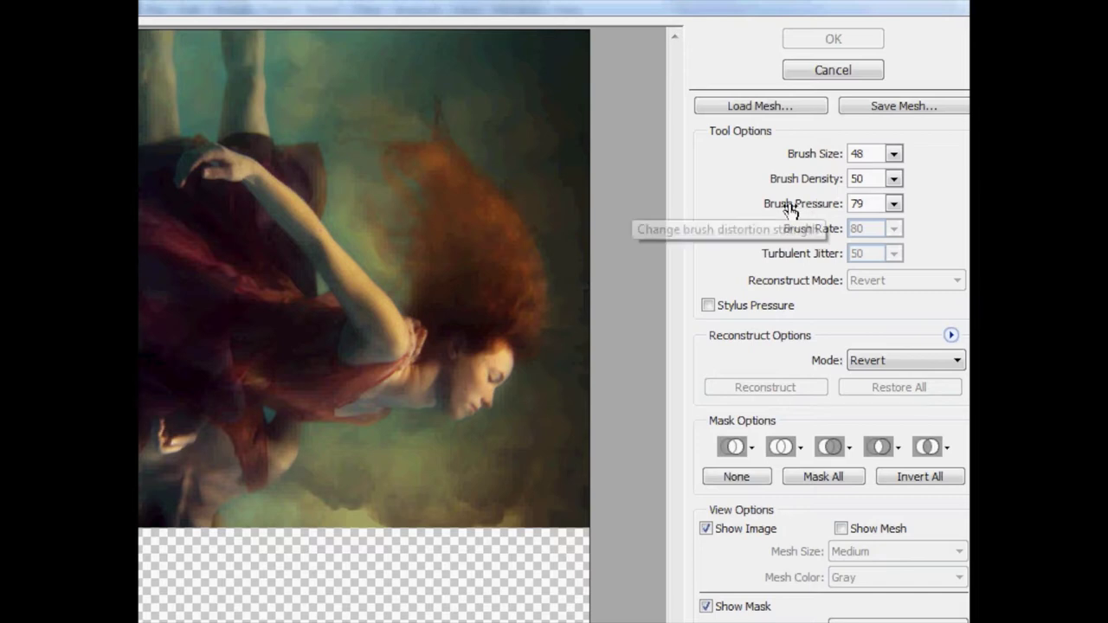
pyautogui.moveTo(808, 207); pyautogui.dragTo(807, 208)
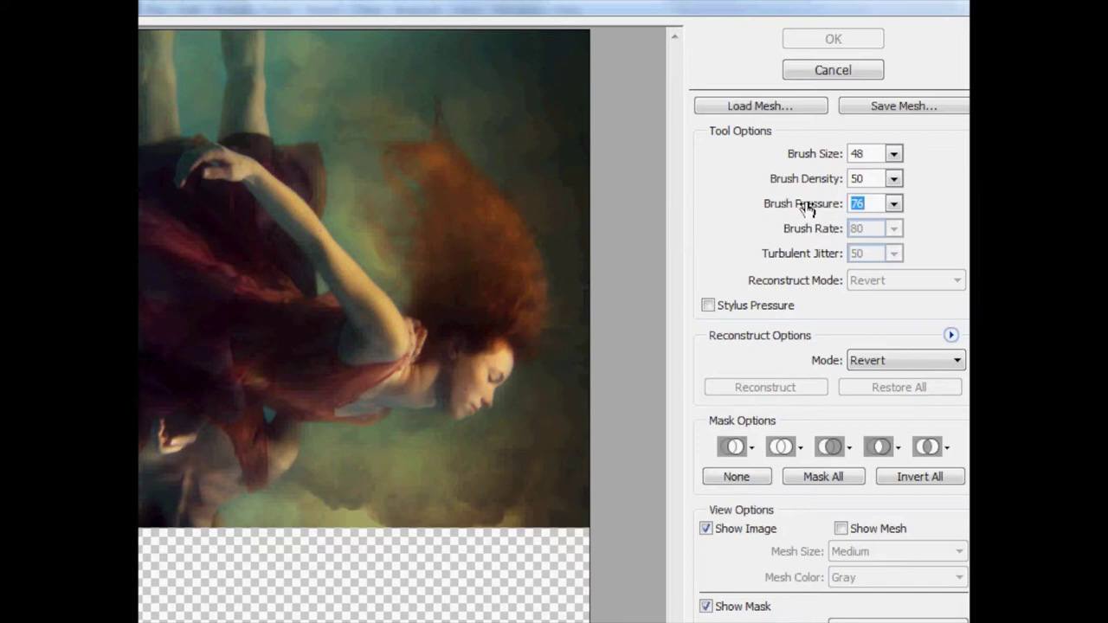
pyautogui.doubleClick(433, 12)
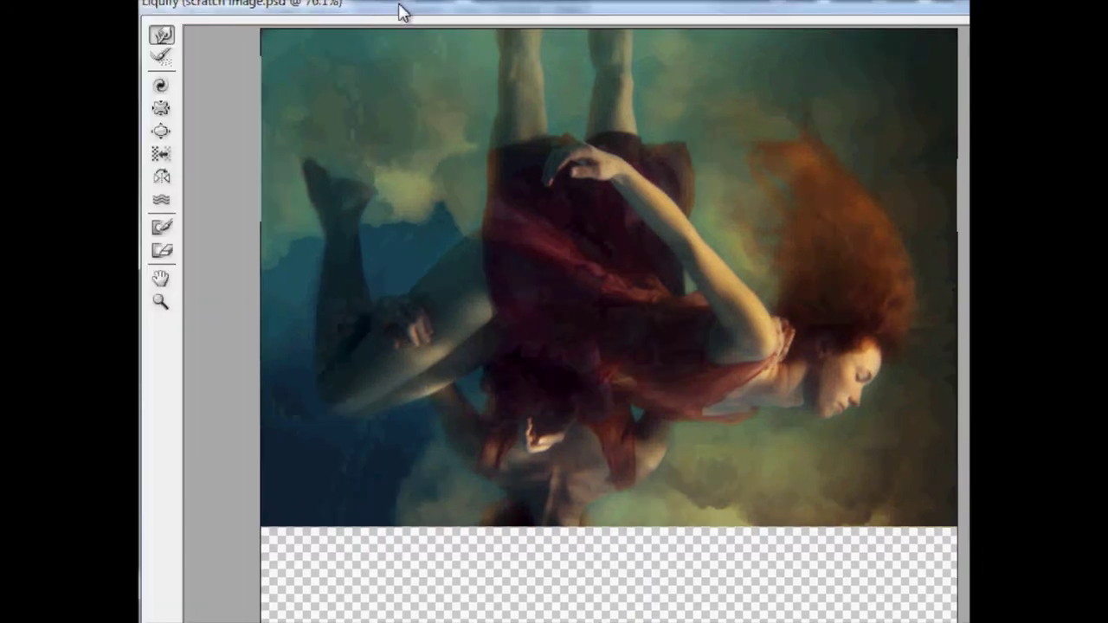
# Warp zigzag ripples through the reflection's dress, face and red hair, then apply Liquify.
pyautogui.moveTo(401, 13); pyautogui.dragTo(447, 15)
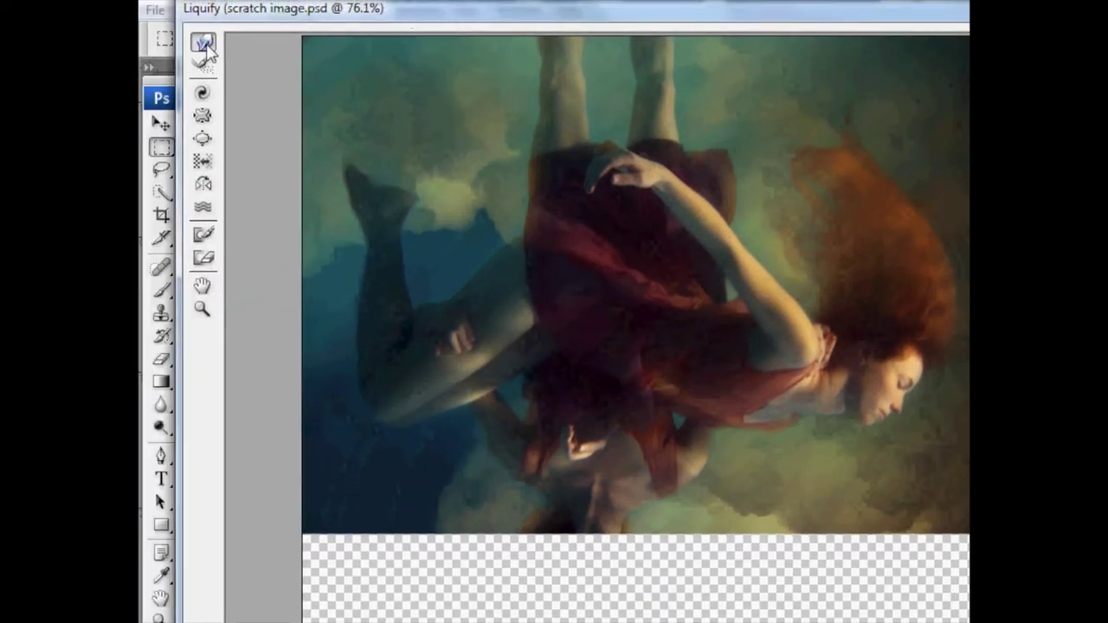
pyautogui.moveTo(585, 12)
pyautogui.mouseDown()
pyautogui.moveTo(447, 8)
pyautogui.moveTo(467, 8)
pyautogui.mouseUp()
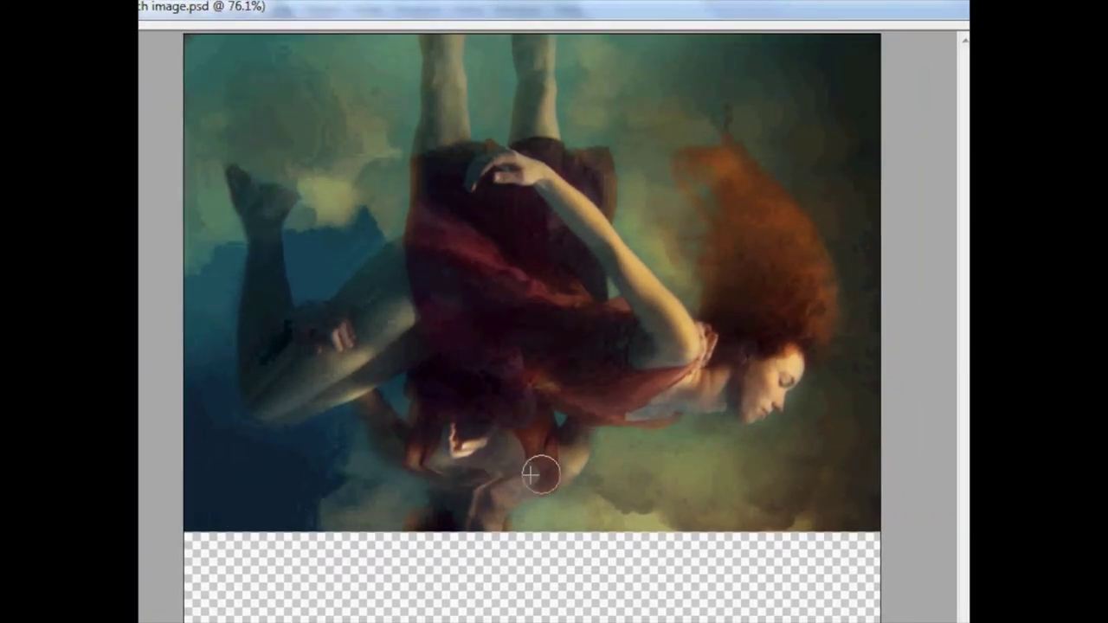
pyautogui.moveTo(623, 480); pyautogui.dragTo(381, 485)
pyautogui.moveTo(477, 440)
pyautogui.mouseDown()
pyautogui.moveTo(861, 434)
pyautogui.moveTo(766, 416)
pyautogui.moveTo(210, 429)
pyautogui.moveTo(206, 393)
pyautogui.moveTo(840, 412)
pyautogui.moveTo(864, 386)
pyautogui.moveTo(315, 393)
pyautogui.moveTo(187, 381)
pyautogui.moveTo(194, 358)
pyautogui.moveTo(914, 384)
pyautogui.moveTo(877, 352)
pyautogui.moveTo(229, 363)
pyautogui.moveTo(159, 350)
pyautogui.moveTo(264, 334)
pyautogui.moveTo(804, 339)
pyautogui.moveTo(855, 326)
pyautogui.moveTo(228, 319)
pyautogui.moveTo(210, 301)
pyautogui.moveTo(318, 289)
pyautogui.moveTo(857, 305)
pyautogui.moveTo(869, 281)
pyautogui.moveTo(226, 277)
pyautogui.moveTo(206, 246)
pyautogui.moveTo(747, 262)
pyautogui.moveTo(877, 251)
pyautogui.moveTo(836, 228)
pyautogui.moveTo(246, 232)
pyautogui.moveTo(193, 215)
pyautogui.moveTo(234, 202)
pyautogui.moveTo(830, 218)
pyautogui.moveTo(862, 191)
pyautogui.moveTo(176, 193)
pyautogui.moveTo(265, 164)
pyautogui.moveTo(779, 181)
pyautogui.mouseUp()
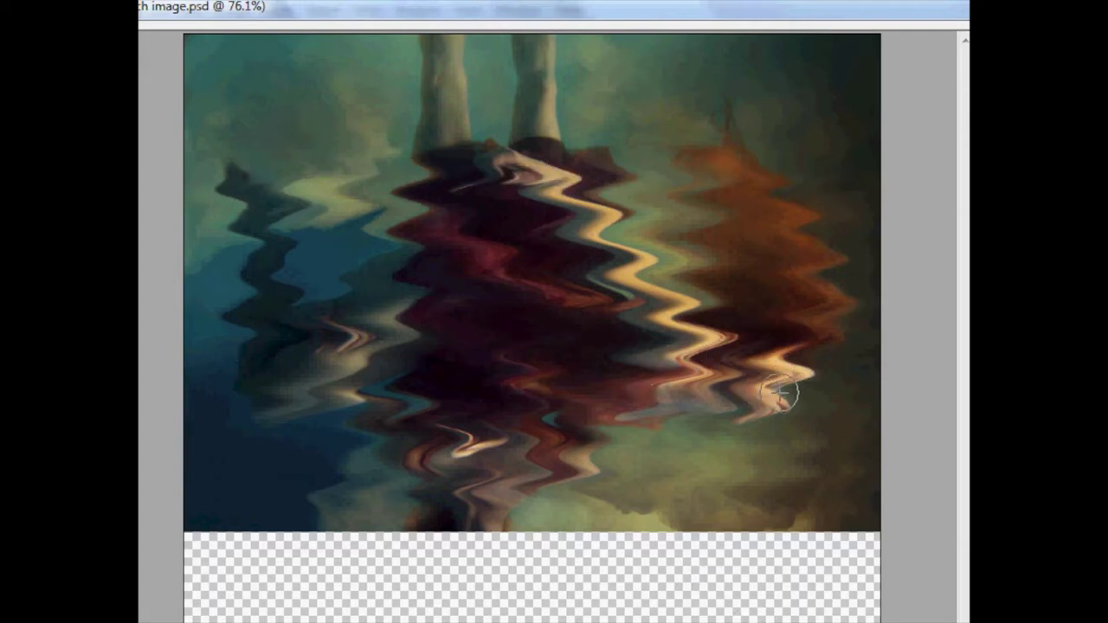
pyautogui.moveTo(764, 263)
pyautogui.mouseDown()
pyautogui.moveTo(762, 302)
pyautogui.moveTo(932, 300)
pyautogui.moveTo(791, 262)
pyautogui.moveTo(869, 273)
pyautogui.moveTo(788, 284)
pyautogui.moveTo(897, 285)
pyautogui.moveTo(697, 277)
pyautogui.moveTo(550, 287)
pyautogui.moveTo(727, 236)
pyautogui.moveTo(645, 292)
pyautogui.mouseUp()
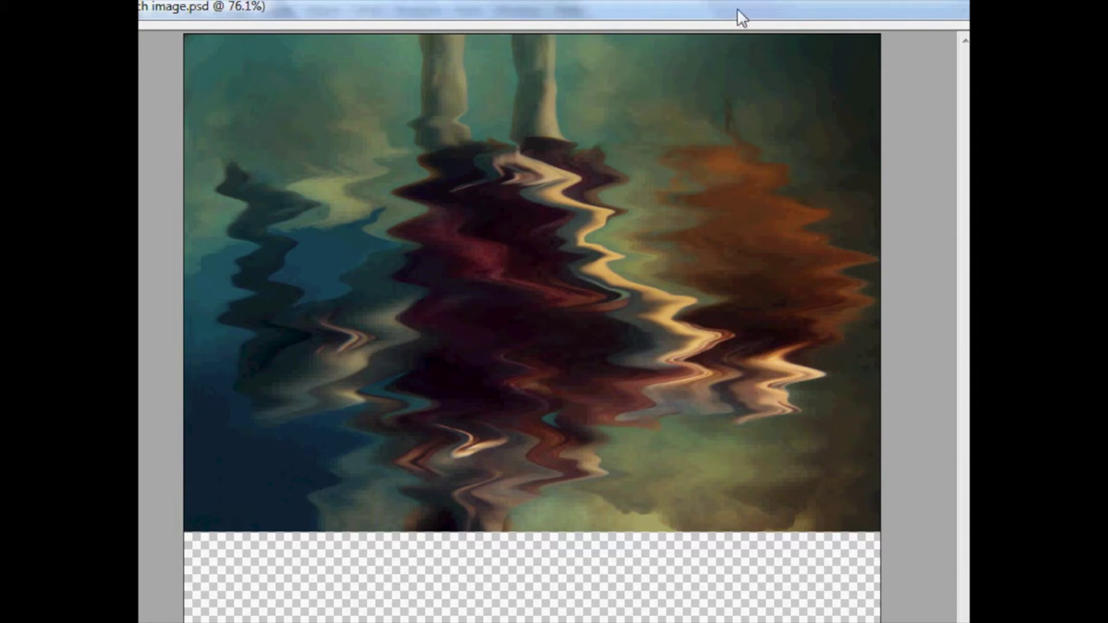
pyautogui.moveTo(769, 12); pyautogui.dragTo(485, 12)
pyautogui.click(819, 48)
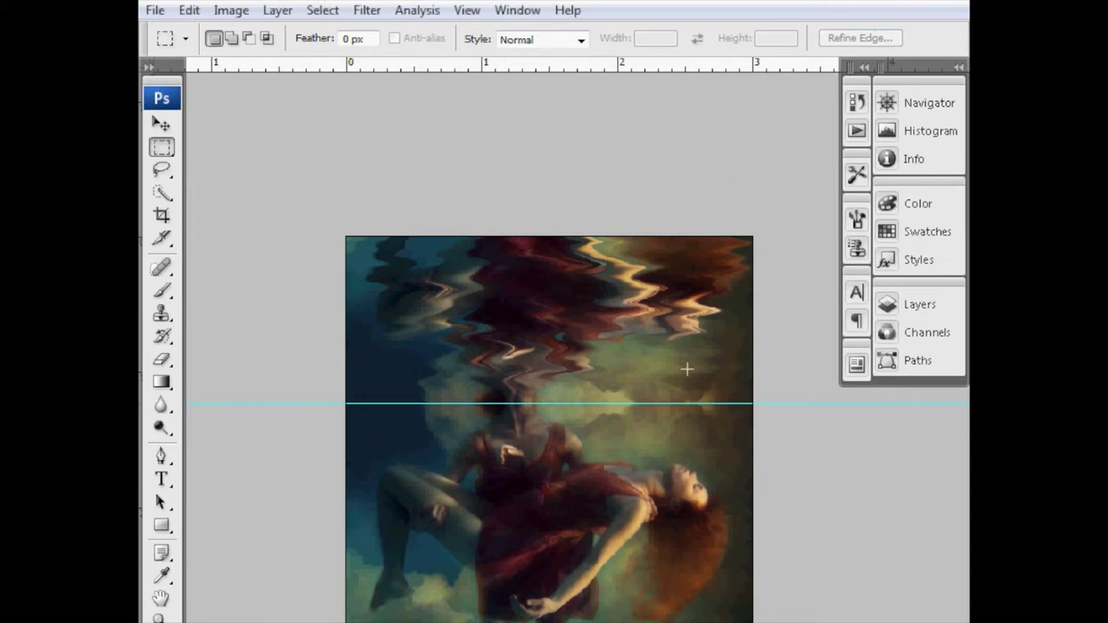
# Bring up the Motion Blur filter and frame the reflection in its zoomed-out preview.
pyautogui.moveTo(677, 422); pyautogui.dragTo(692, 306)
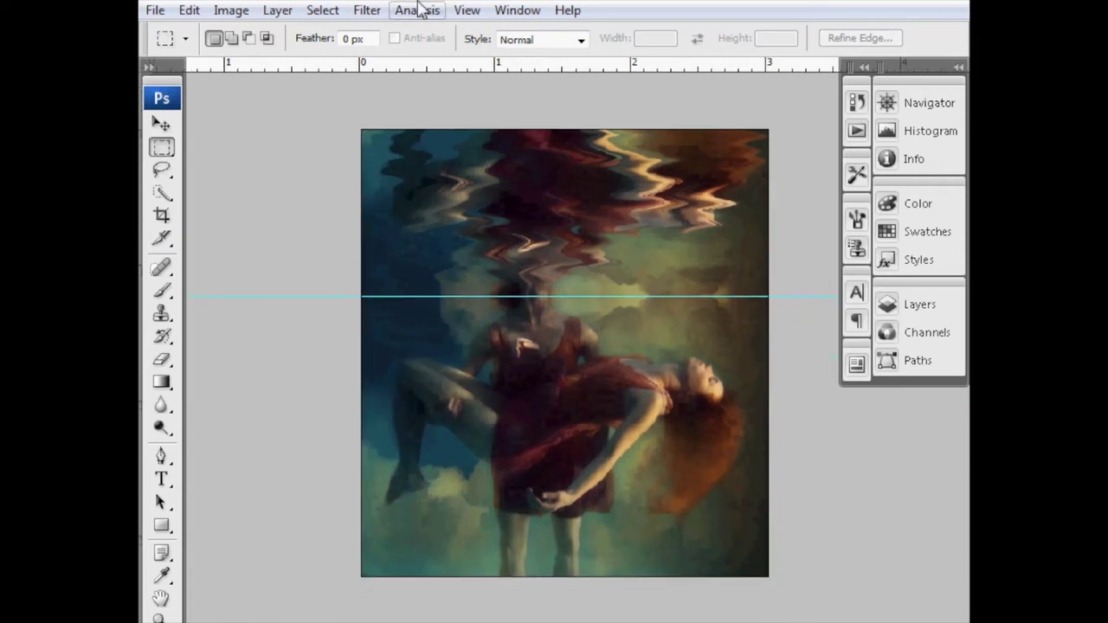
pyautogui.click(367, 10)
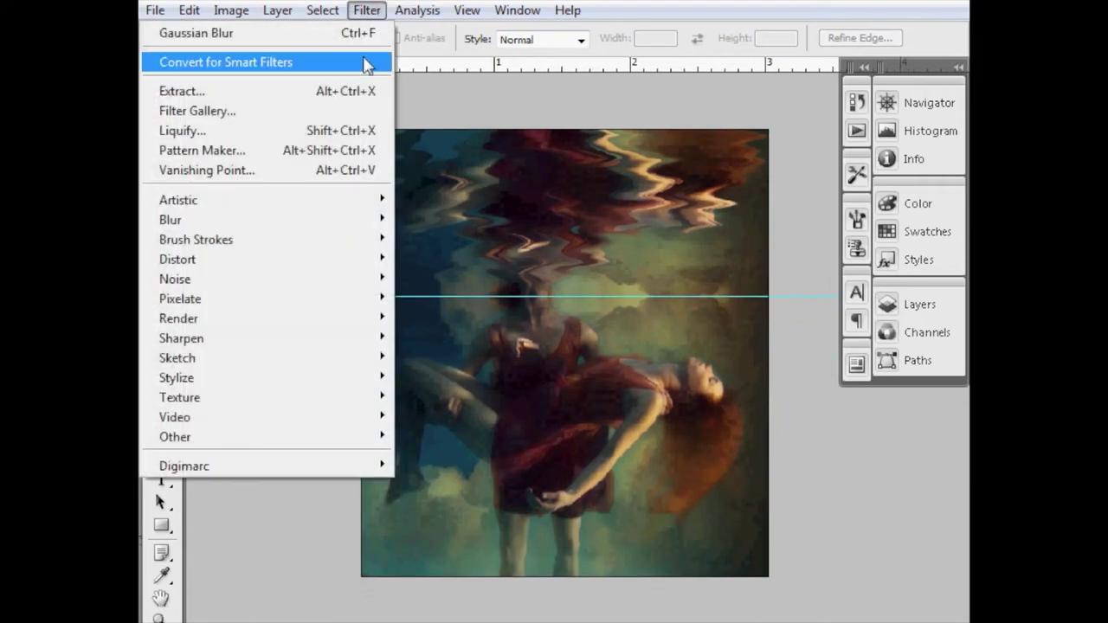
pyautogui.moveTo(309, 221)
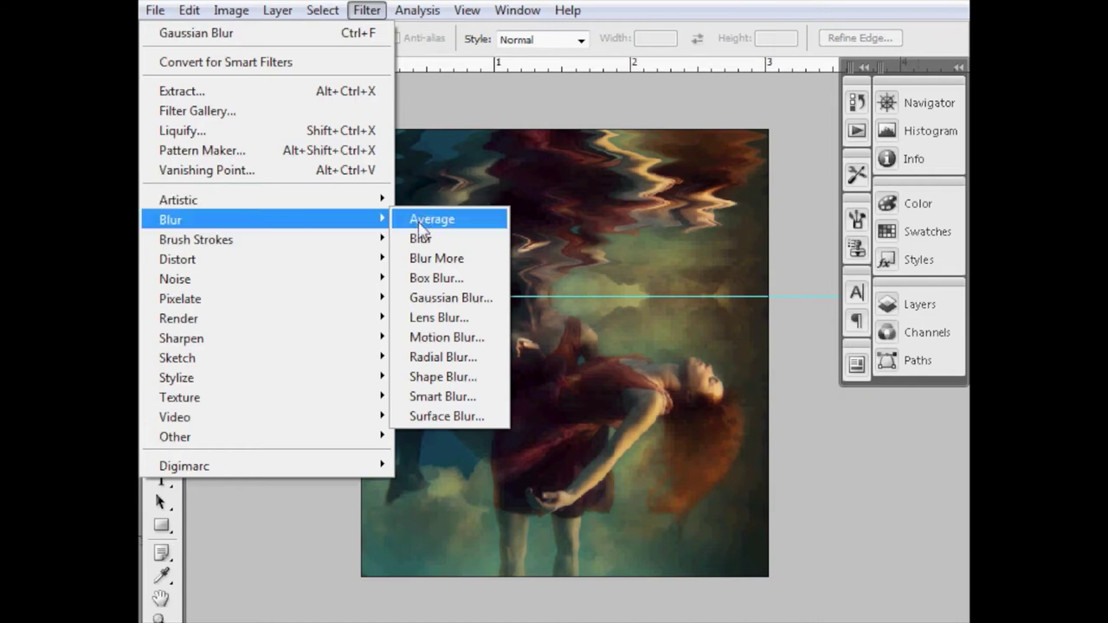
pyautogui.click(446, 337)
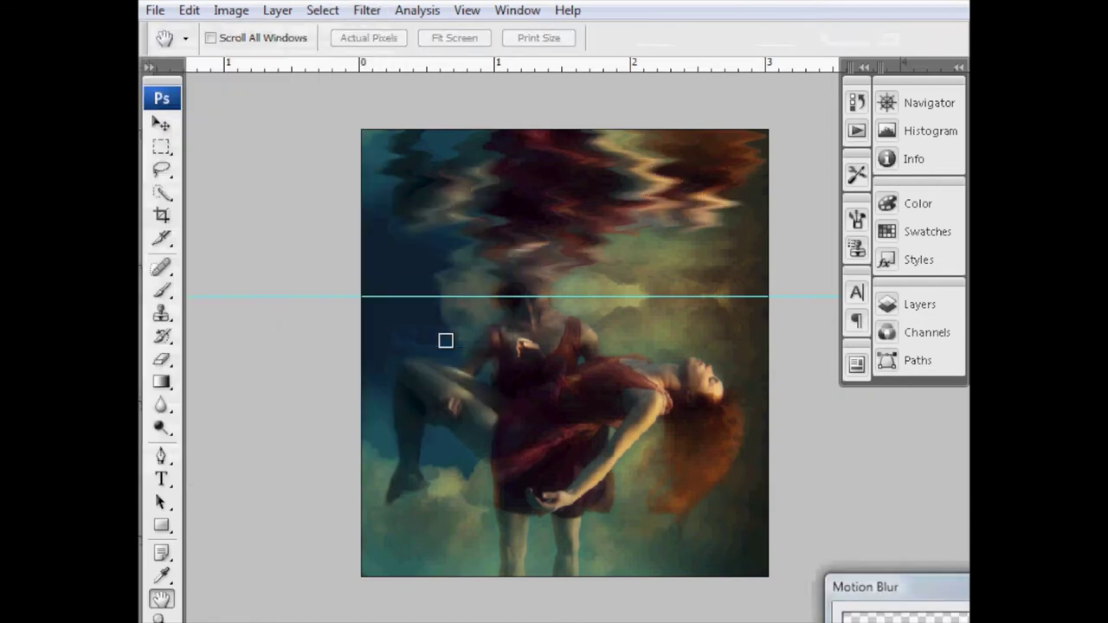
pyautogui.moveTo(908, 596); pyautogui.dragTo(631, 183)
pyautogui.moveTo(677, 234); pyautogui.dragTo(597, 324)
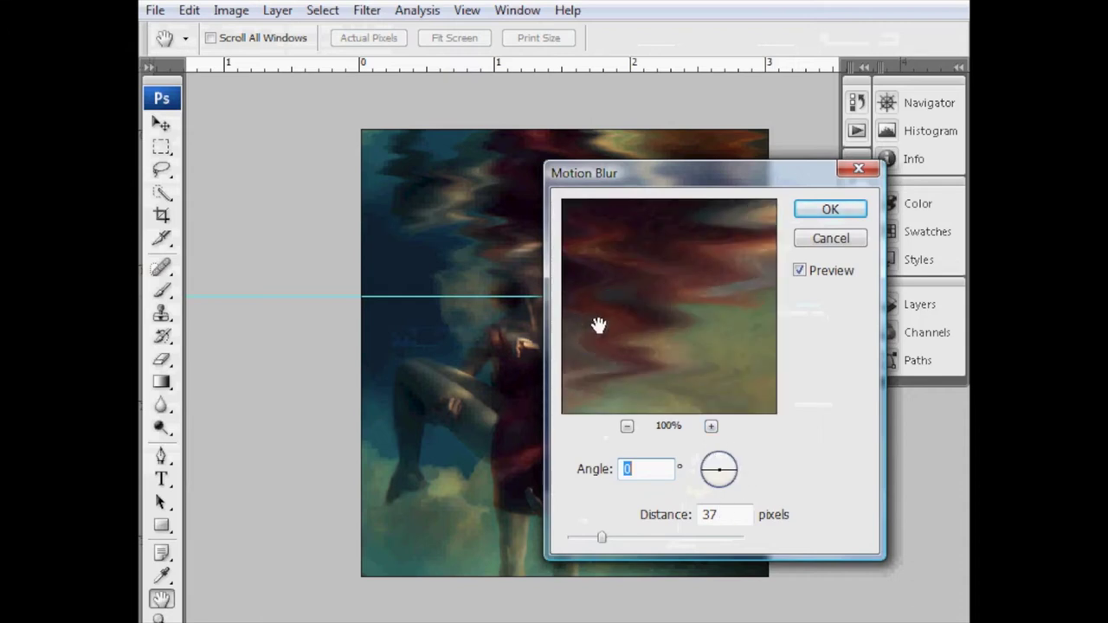
pyautogui.click(626, 426)
pyautogui.click(627, 426)
pyautogui.moveTo(678, 244); pyautogui.dragTo(651, 291)
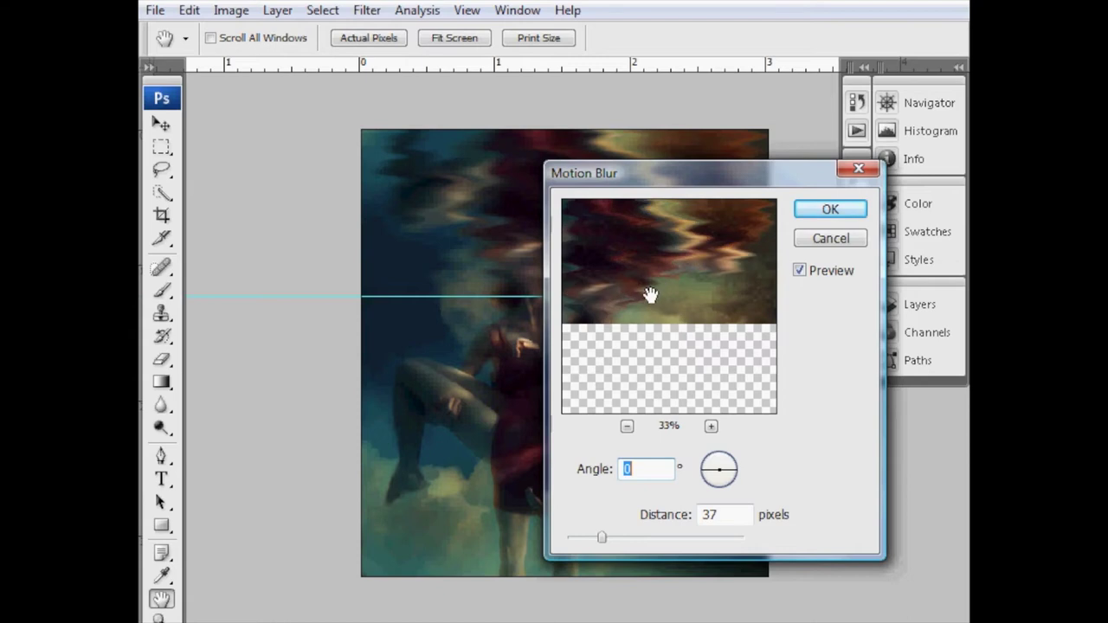
pyautogui.moveTo(710, 173); pyautogui.dragTo(626, 192)
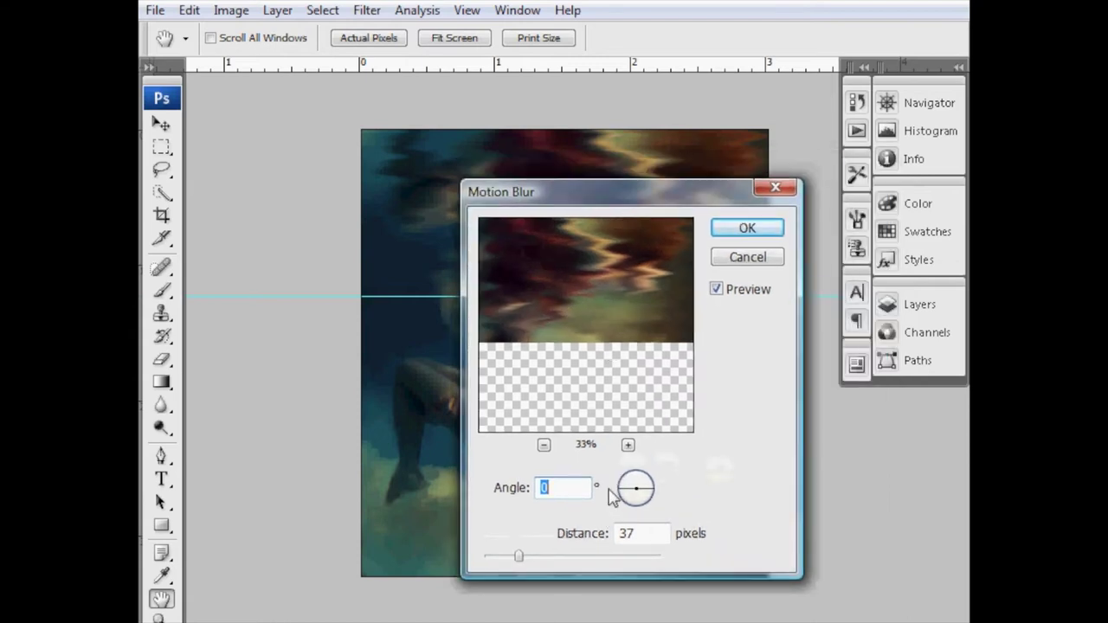
# Apply the motion blur at a 0° angle and 49-pixel distance.
pyautogui.click(648, 506)
pyautogui.moveTo(648, 506)
pyautogui.mouseDown()
pyautogui.moveTo(634, 520)
pyautogui.moveTo(622, 511)
pyautogui.moveTo(647, 474)
pyautogui.moveTo(661, 495)
pyautogui.mouseUp()
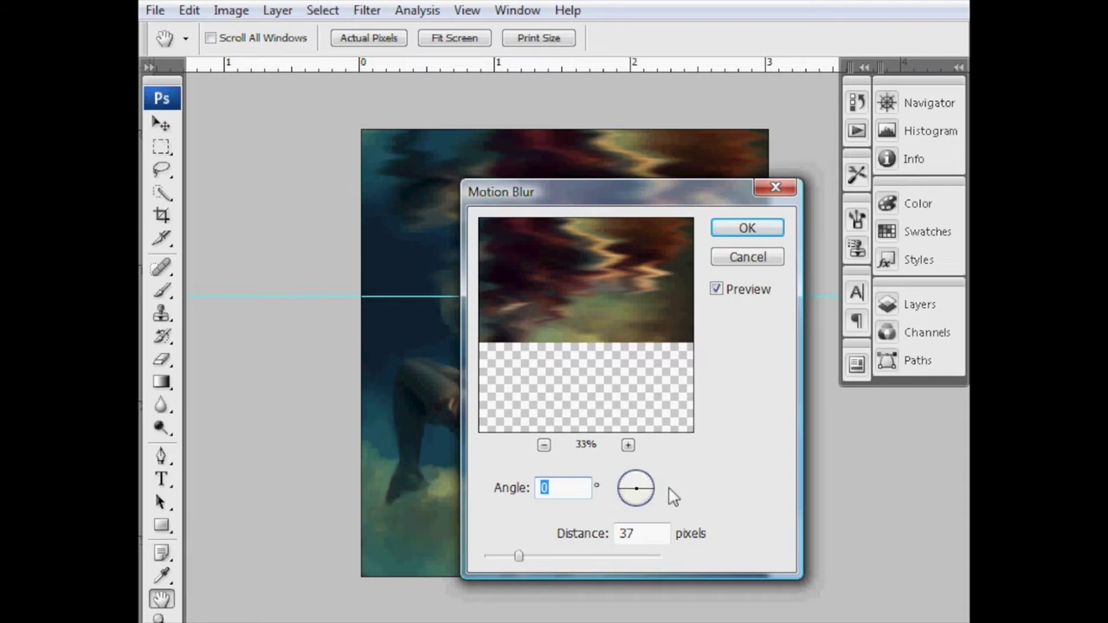
pyautogui.moveTo(598, 277); pyautogui.dragTo(546, 323)
pyautogui.moveTo(663, 198); pyautogui.dragTo(390, 174)
pyautogui.moveTo(247, 537)
pyautogui.mouseDown()
pyautogui.moveTo(302, 539)
pyautogui.moveTo(231, 533)
pyautogui.moveTo(261, 540)
pyautogui.mouseUp()
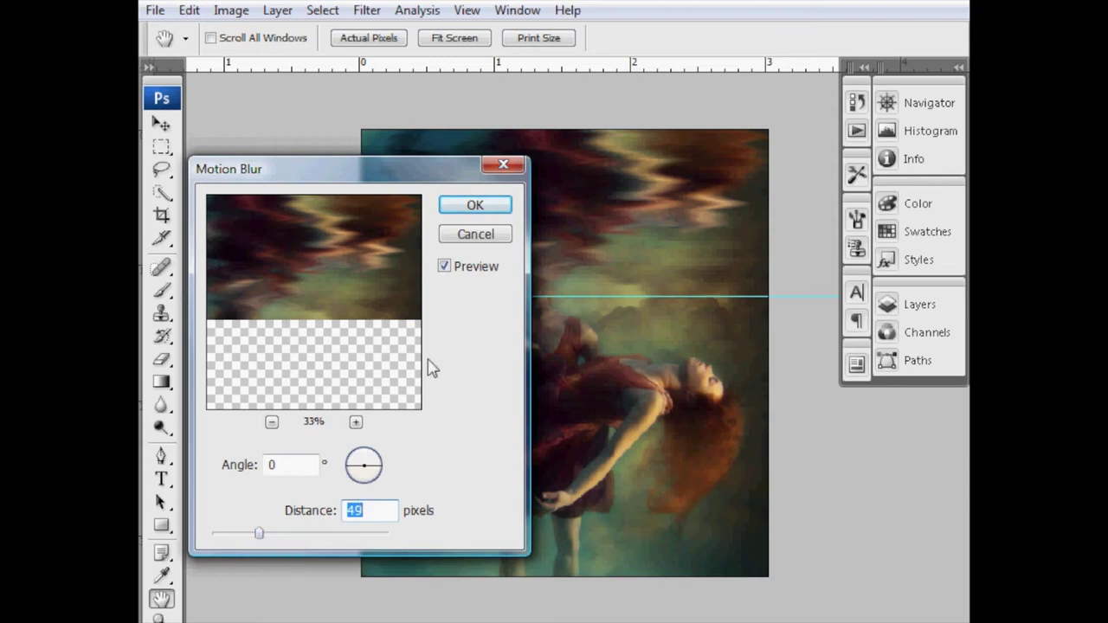
pyautogui.click(483, 204)
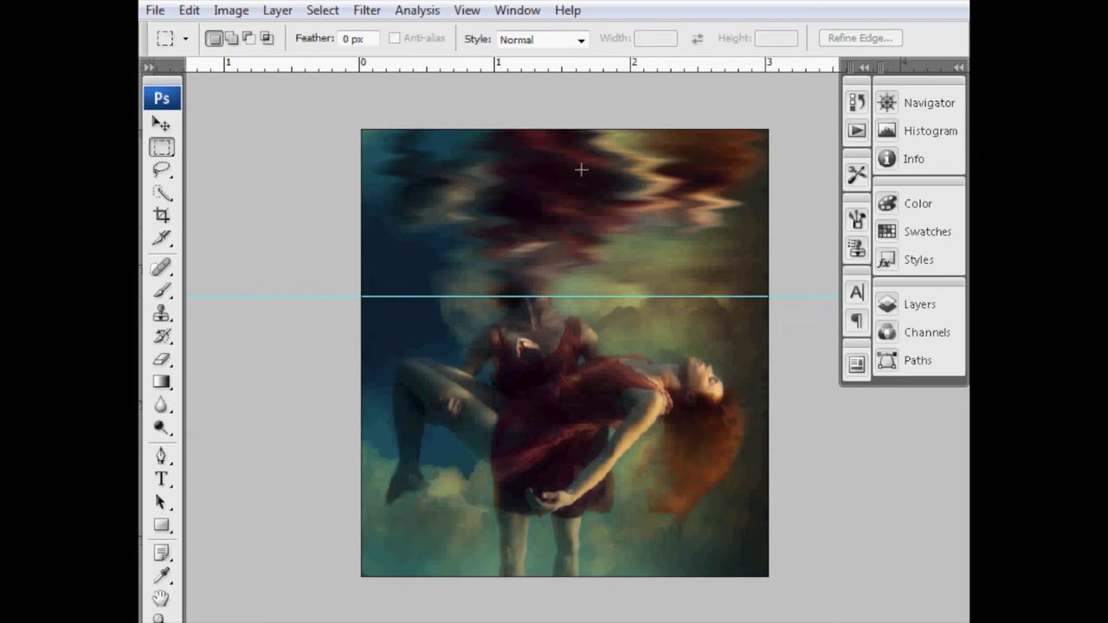
# Scrub Layer 6's opacity down to 41%.
pyautogui.click(890, 306)
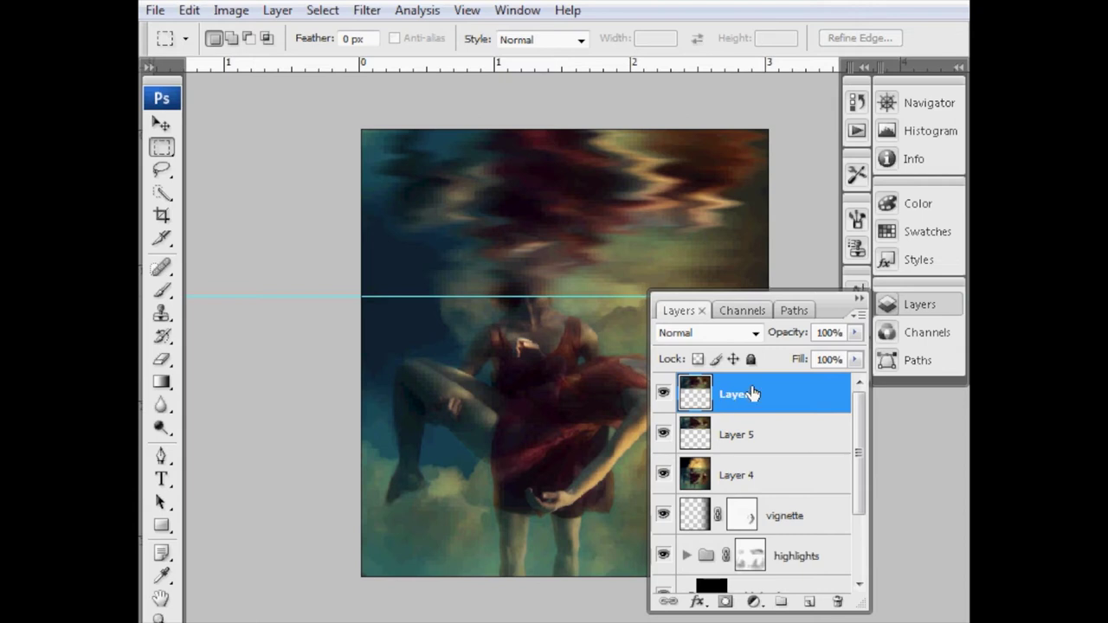
pyautogui.moveTo(792, 338); pyautogui.dragTo(730, 334)
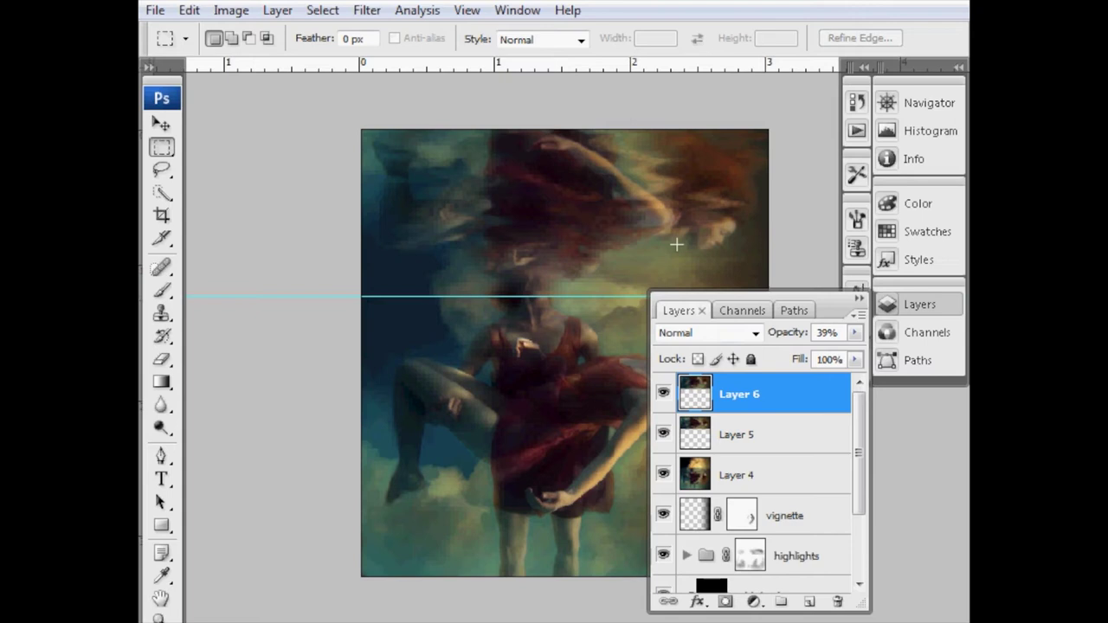
pyautogui.moveTo(784, 334)
pyautogui.mouseDown()
pyautogui.moveTo(824, 339)
pyautogui.moveTo(786, 330)
pyautogui.mouseUp()
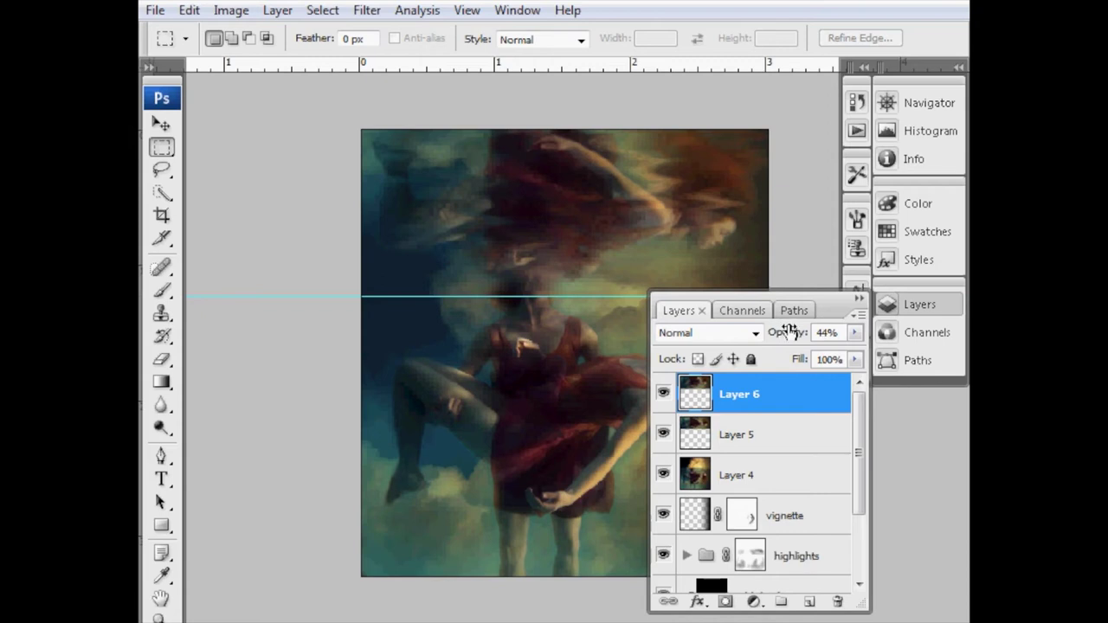
pyautogui.moveTo(788, 331); pyautogui.dragTo(788, 332)
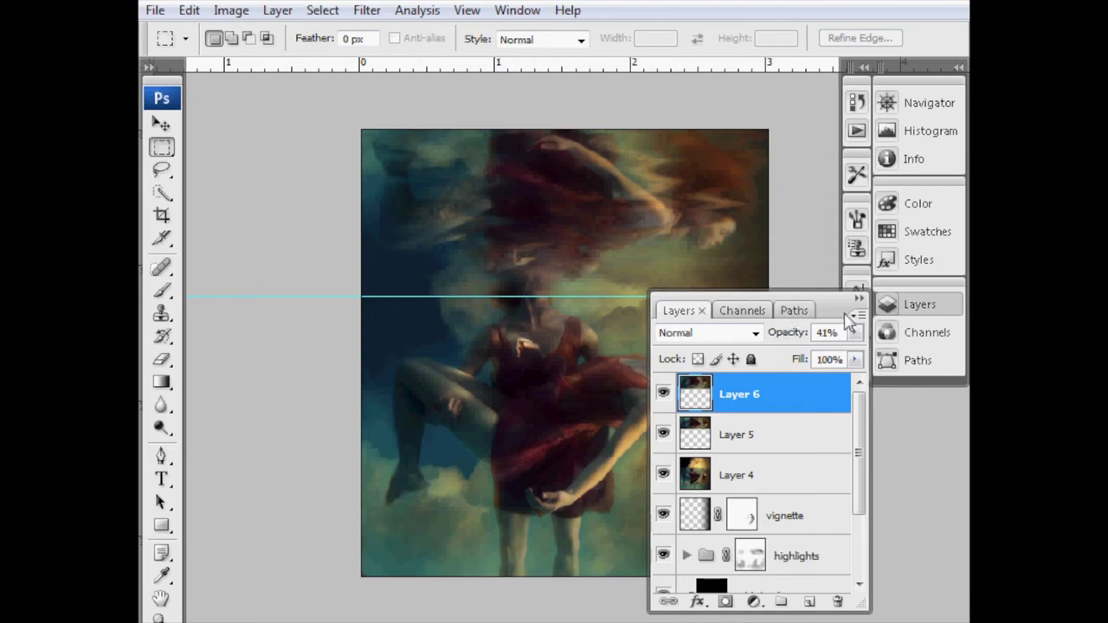
# Delete Layer 4 by dragging it to the trash.
pyautogui.click(917, 306)
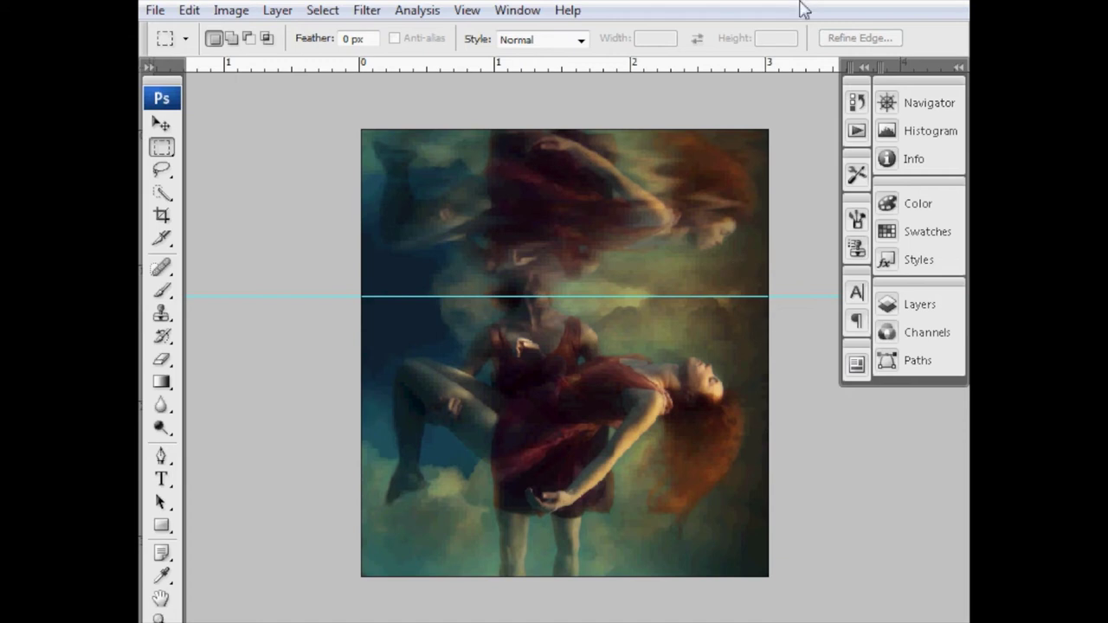
pyautogui.click(884, 306)
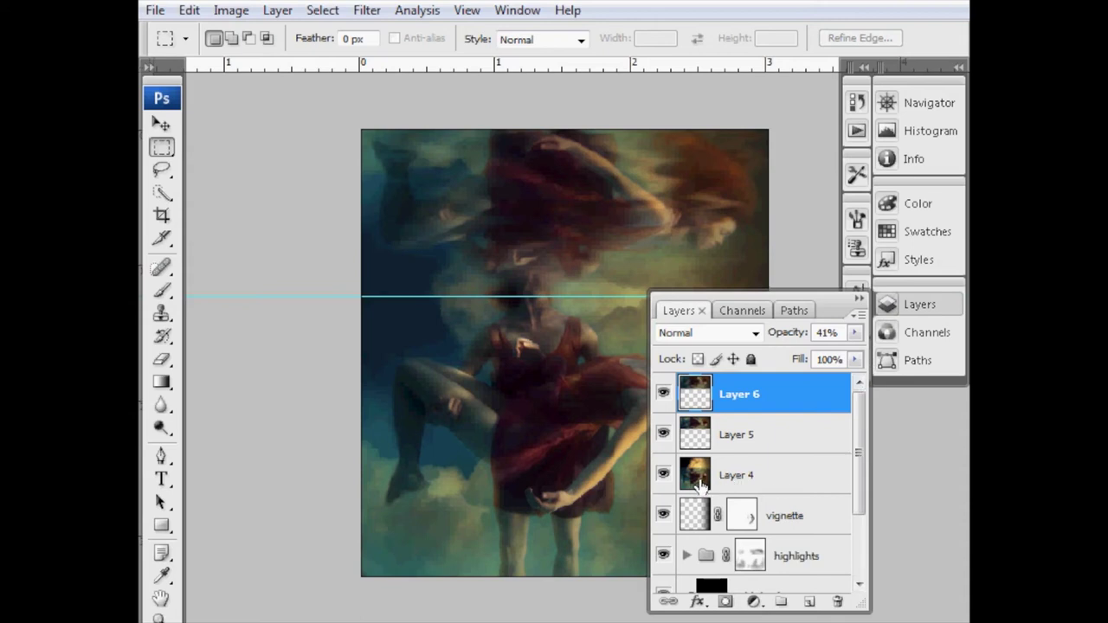
pyautogui.moveTo(692, 474); pyautogui.dragTo(838, 601)
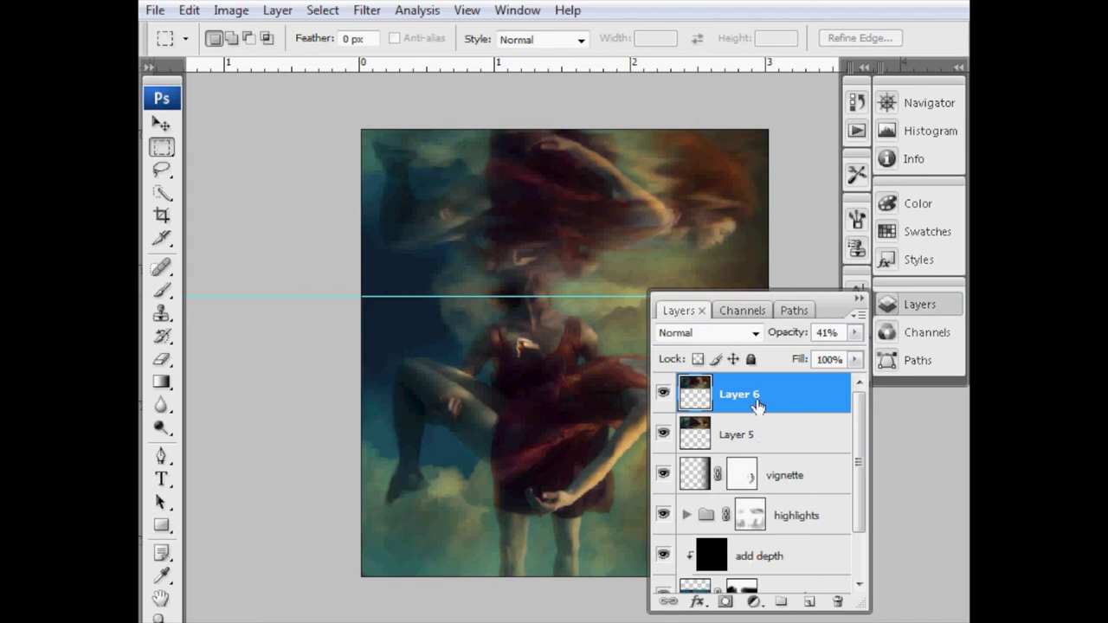
# Group Layer 6 and Layer 5 with Ctrl+G and name the group 'reflection layers'.
pyautogui.keyDown('shift'); pyautogui.click(772, 443); pyautogui.keyUp('shift')
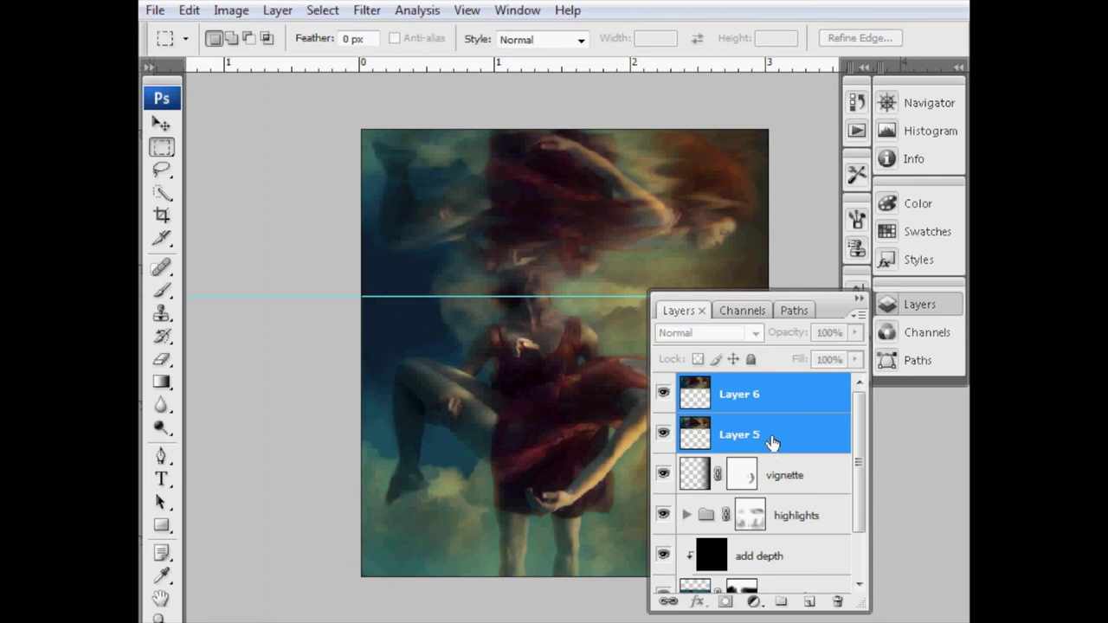
pyautogui.hotkey('ctrl', 'g')
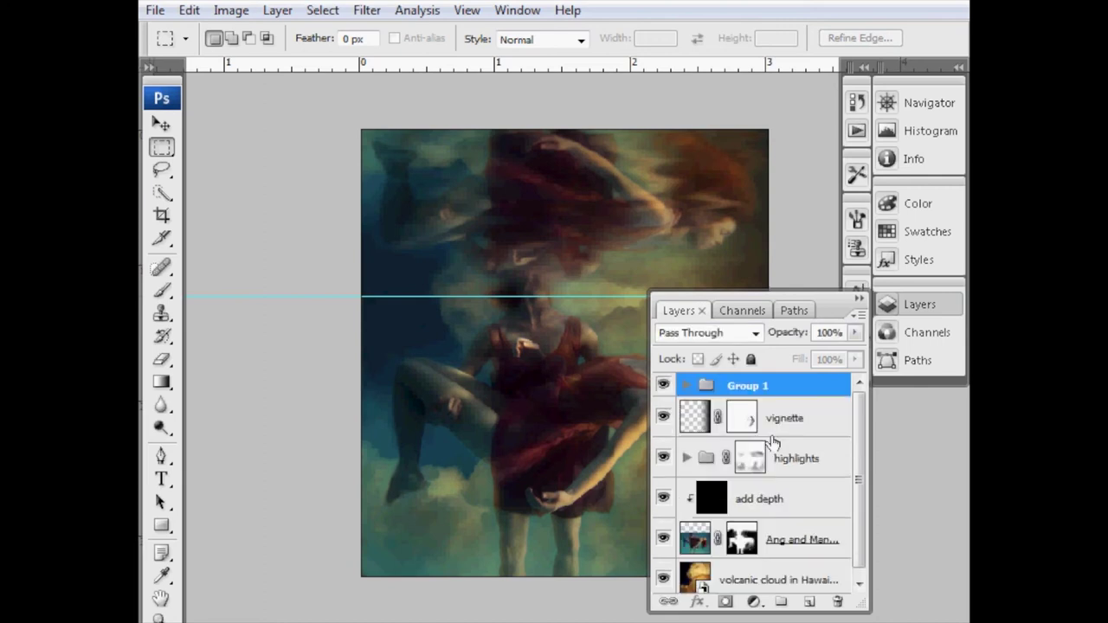
pyautogui.doubleClick(750, 386)
pyautogui.write('ref')
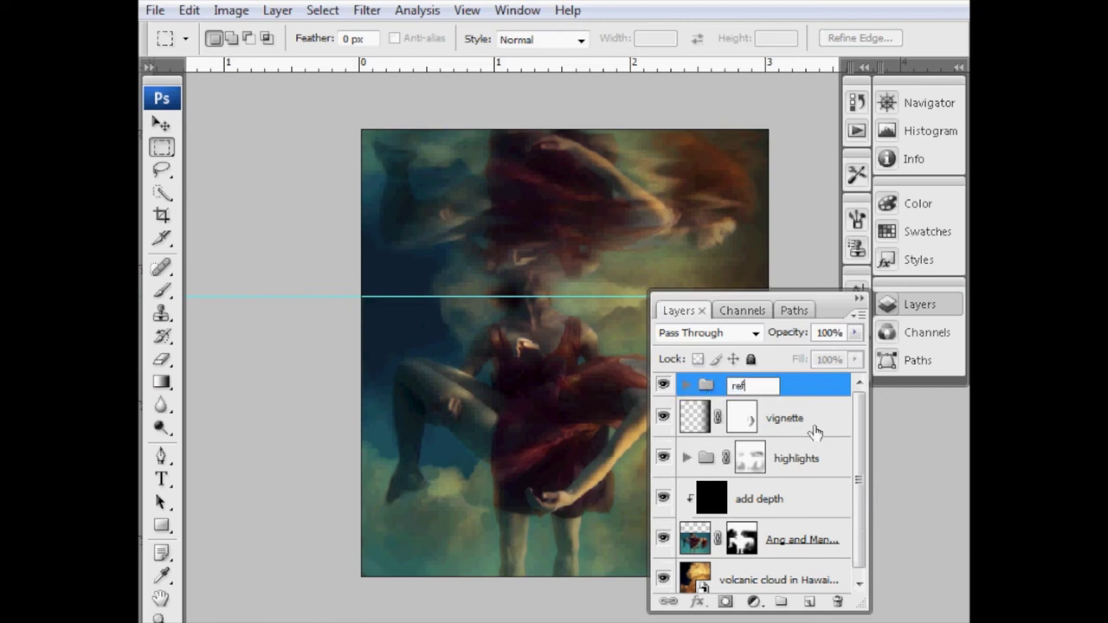
pyautogui.write('lection lay')
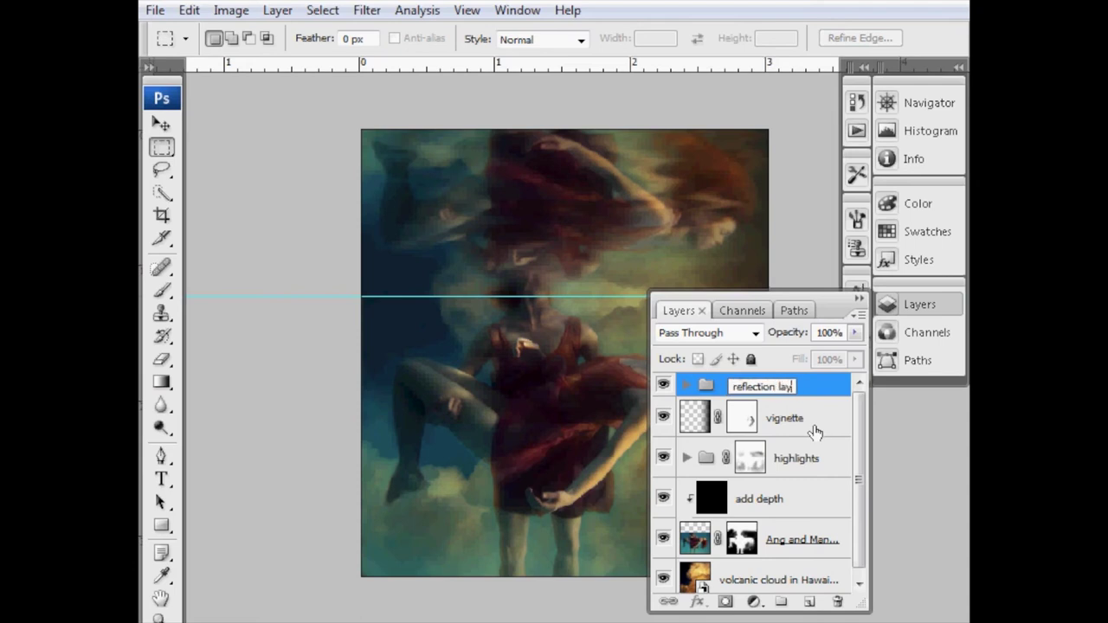
pyautogui.write('ers')
pyautogui.press('Return')
pyautogui.click(686, 386)
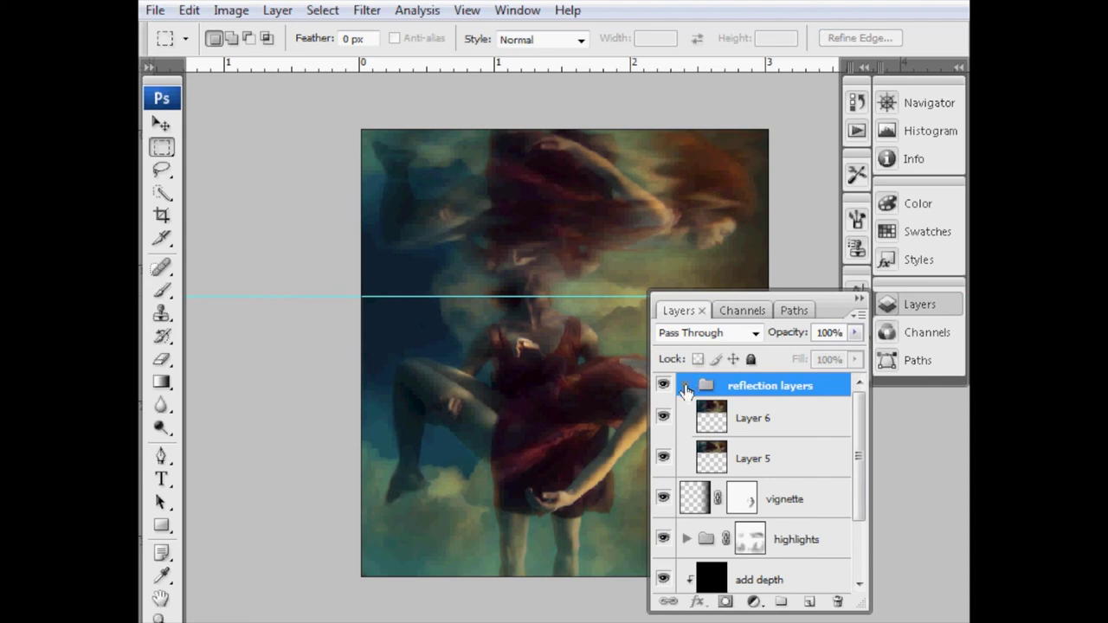
pyautogui.click(685, 386)
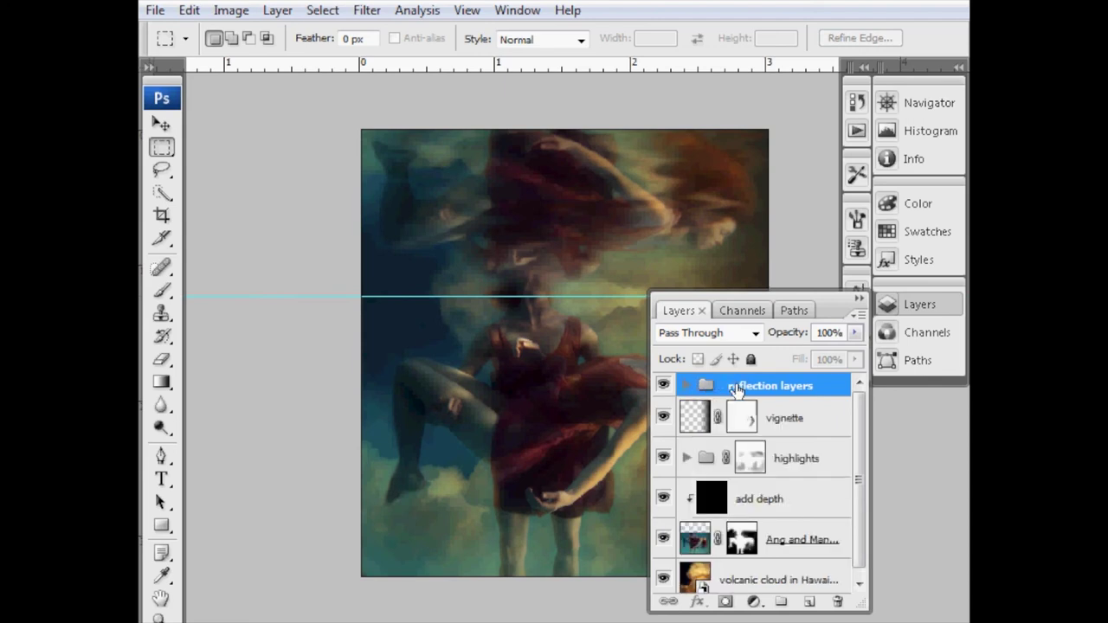
pyautogui.click(915, 304)
pyautogui.press('v')
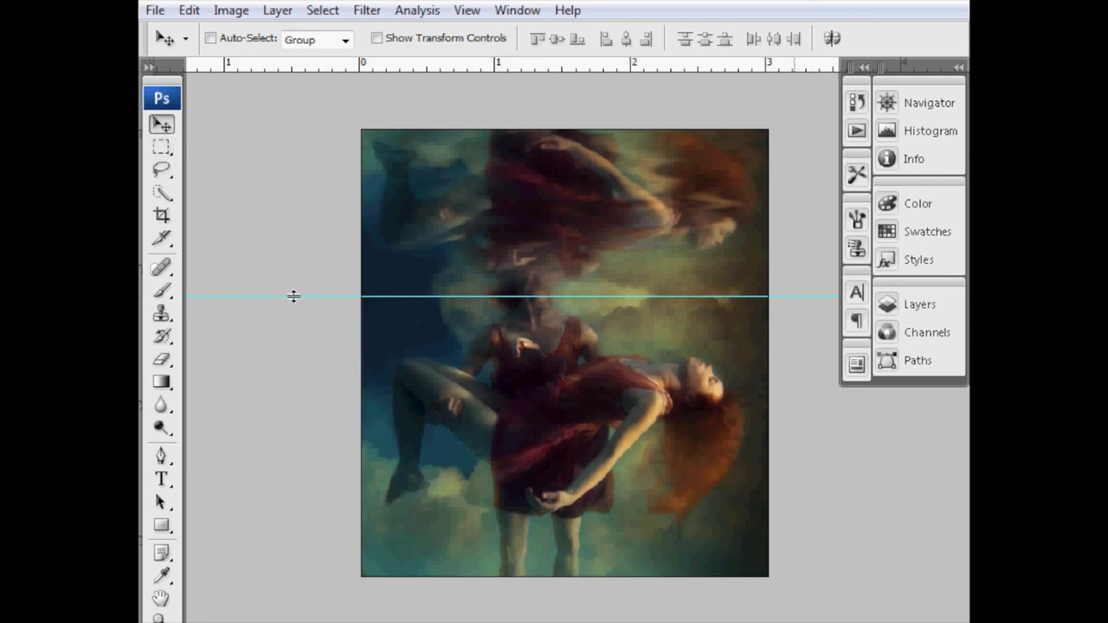
# Drag the horizontal guide off the canvas and hide the rulers with Ctrl+R.
pyautogui.moveTo(299, 259); pyautogui.dragTo(301, 69)
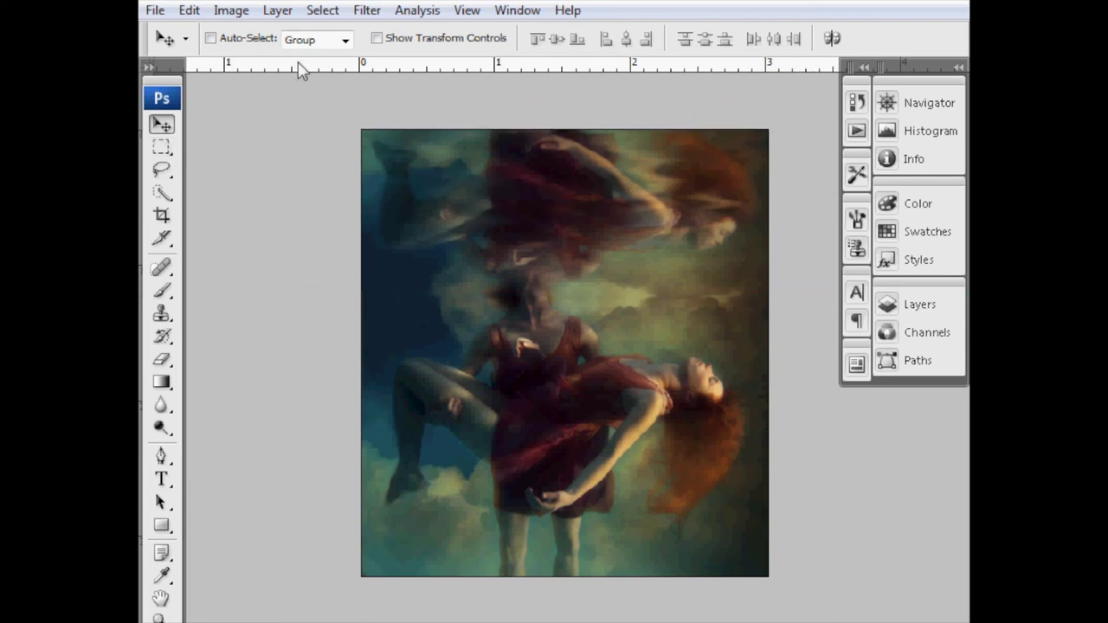
pyautogui.hotkey('ctrl', 'r')
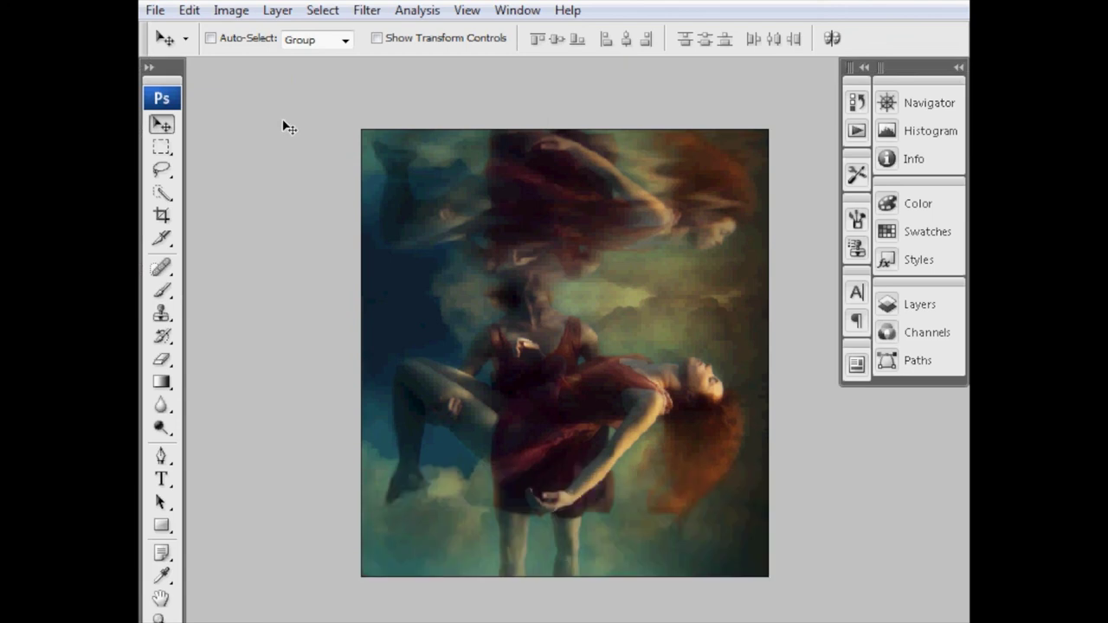